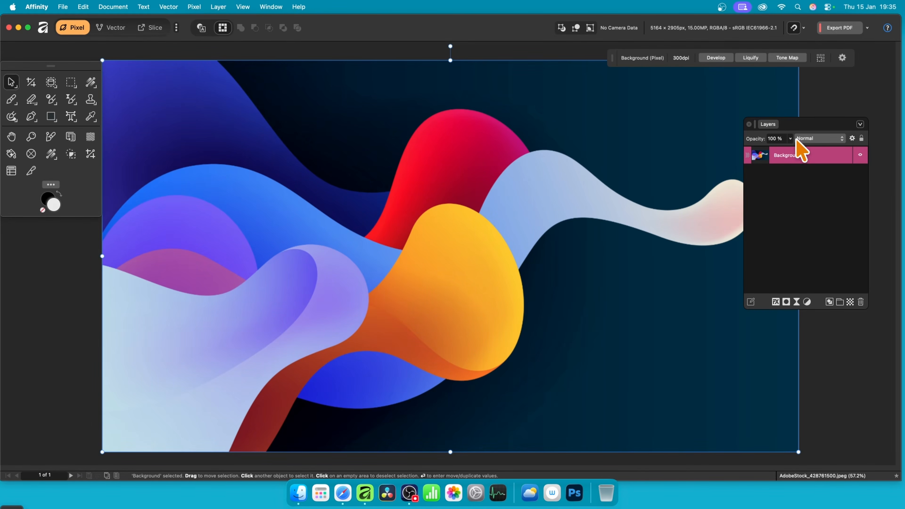
Duplicate the Background layer and open the Procedural Texture filter on the copy.
{"action": "right_click", "coordinate": [797, 160]}
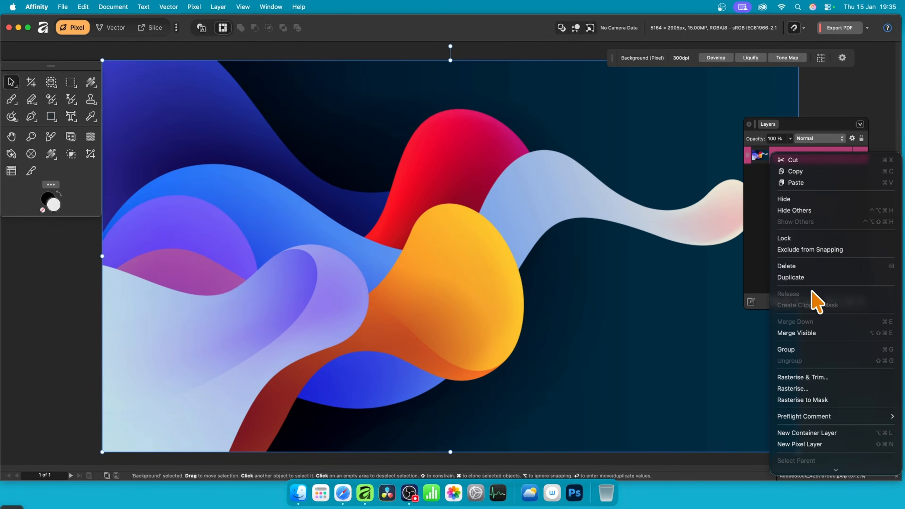
{"action": "left_click", "coordinate": [791, 278]}
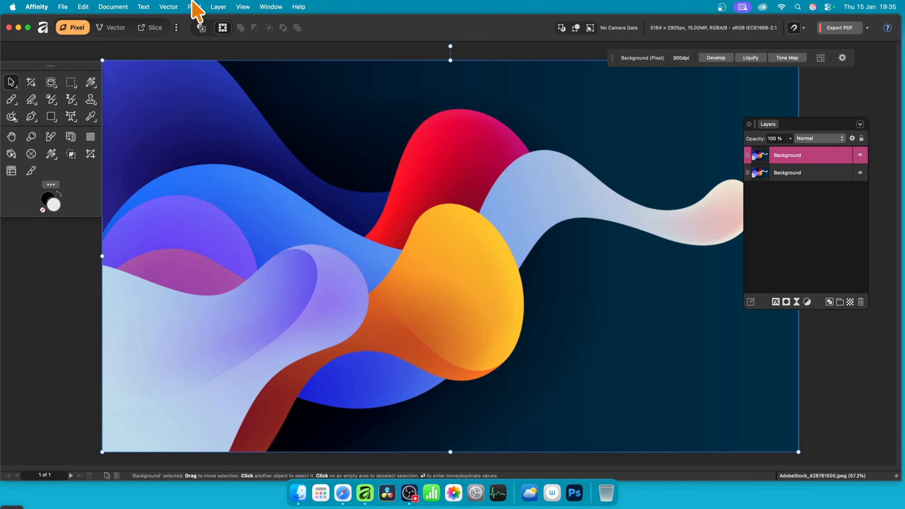
{"action": "left_click", "coordinate": [195, 7]}
{"action": "mouse_move", "coordinate": [190, 22]}
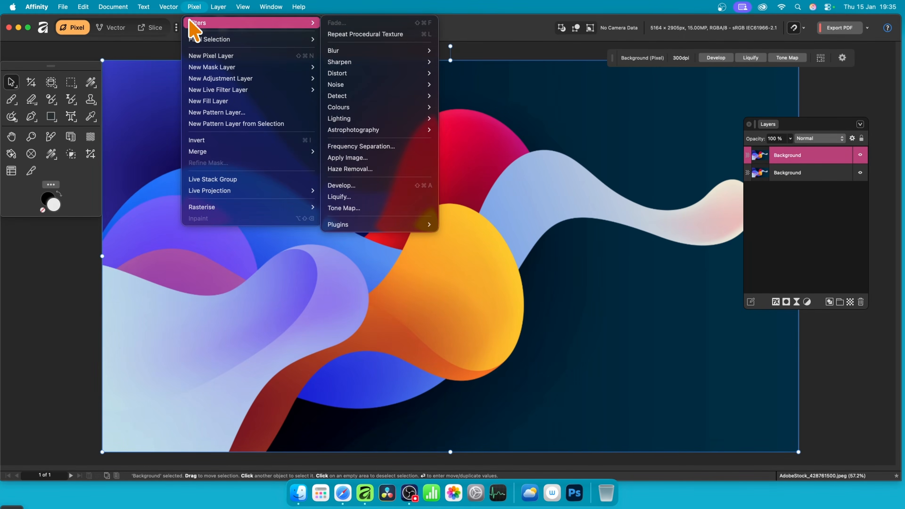
{"action": "mouse_move", "coordinate": [344, 108]}
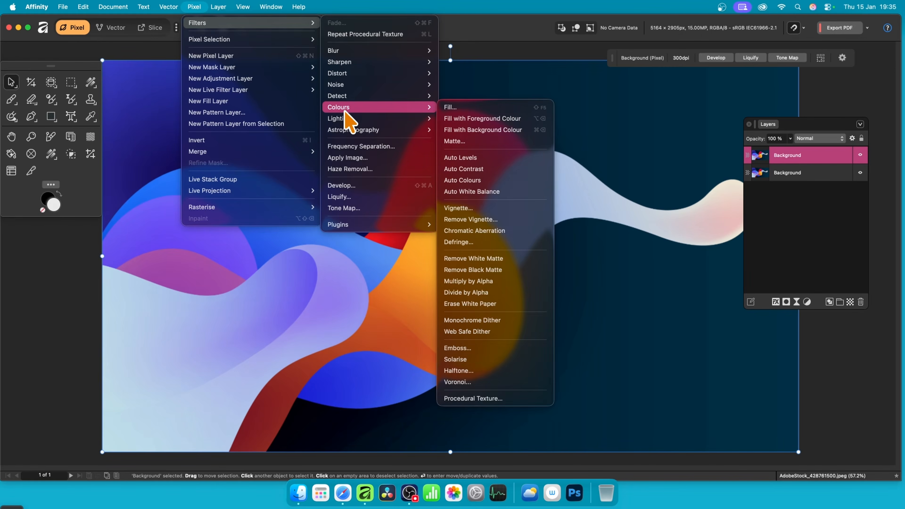
{"action": "left_click", "coordinate": [525, 396]}
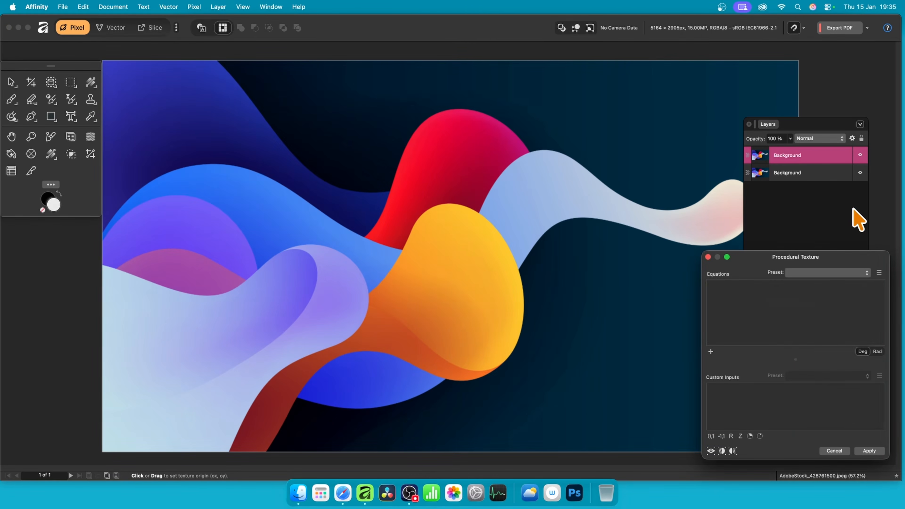
{"action": "left_click_drag", "start_coordinate": [766, 259], "coordinate": [498, 114]}
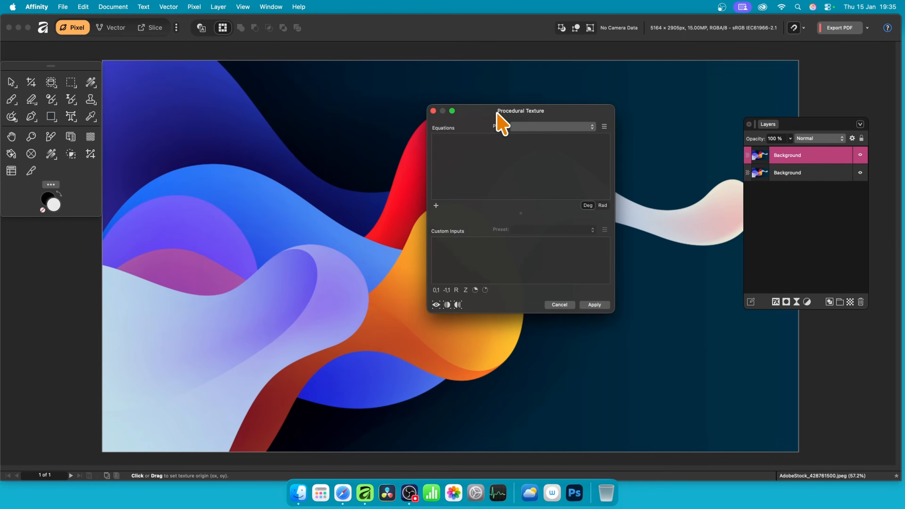
Load the Perlin Noise preset and widen the Procedural Texture dialog enough to show the full equation.
{"action": "left_click", "coordinate": [545, 128]}
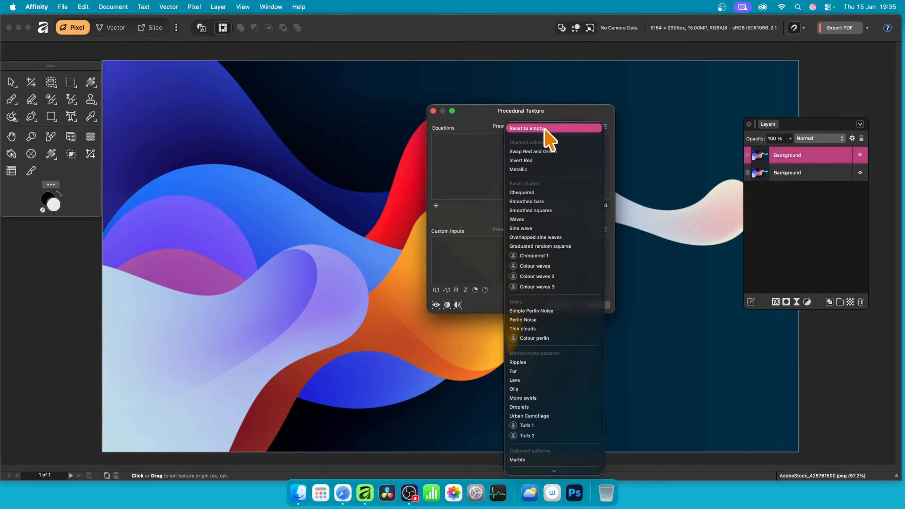
{"action": "left_click", "coordinate": [549, 320]}
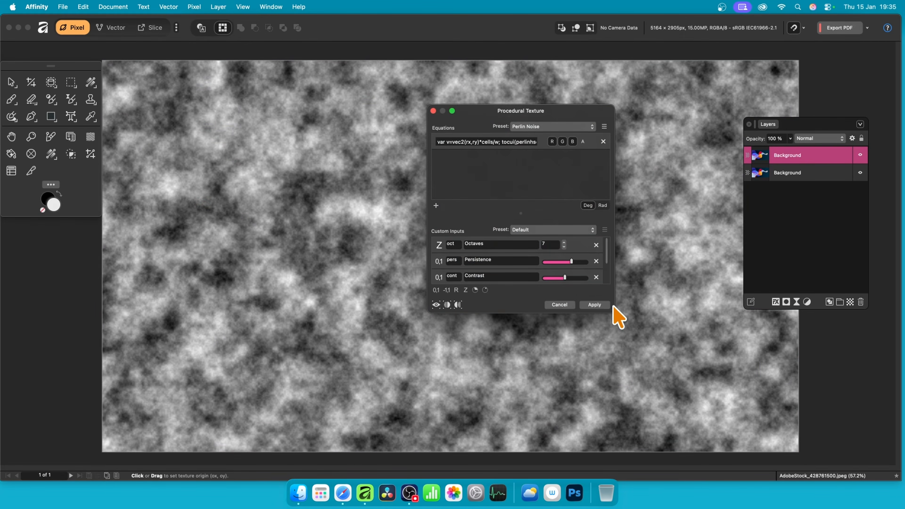
{"action": "left_click_drag", "start_coordinate": [616, 314], "coordinate": [724, 325]}
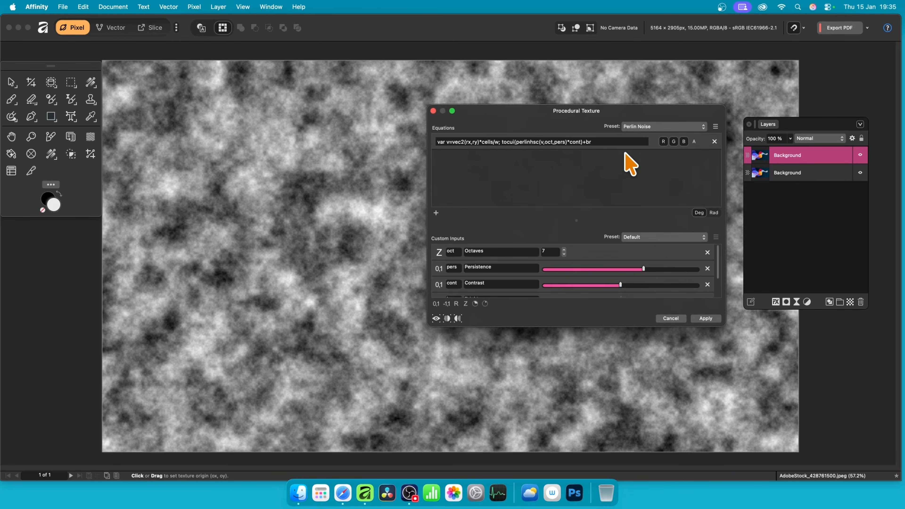
Copy the whole Perlin noise equation and add three more equation rows.
{"action": "left_click_drag", "start_coordinate": [602, 142], "coordinate": [404, 121]}
{"action": "key", "text": "super+c"}
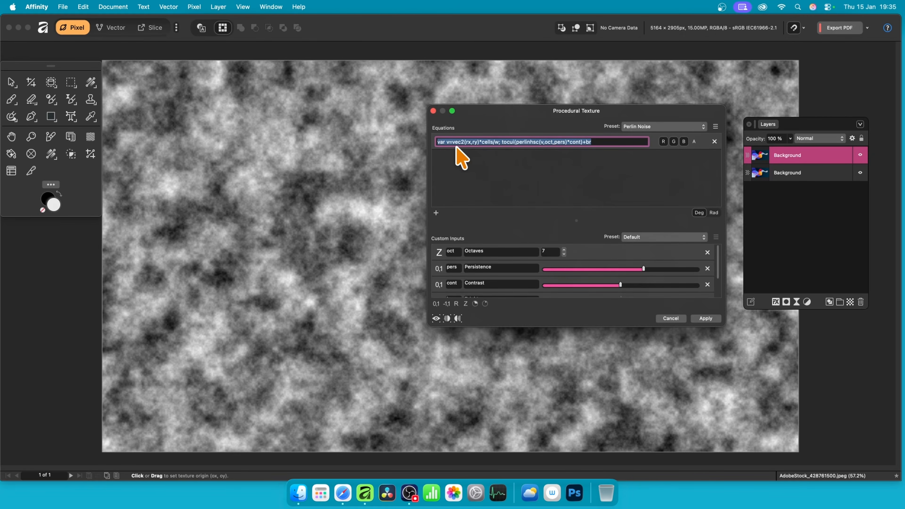
{"action": "left_click", "coordinate": [436, 214]}
{"action": "left_click", "coordinate": [436, 213]}
{"action": "left_click", "coordinate": [436, 213]}
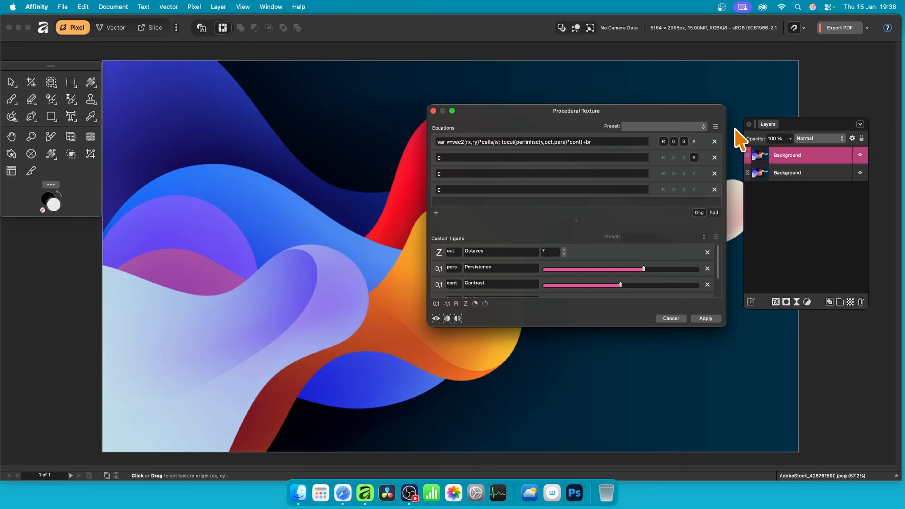
Assign one channel to each equation: red to the first, green to the second, blue to the third and alpha to the fourth.
{"action": "left_click", "coordinate": [697, 158]}
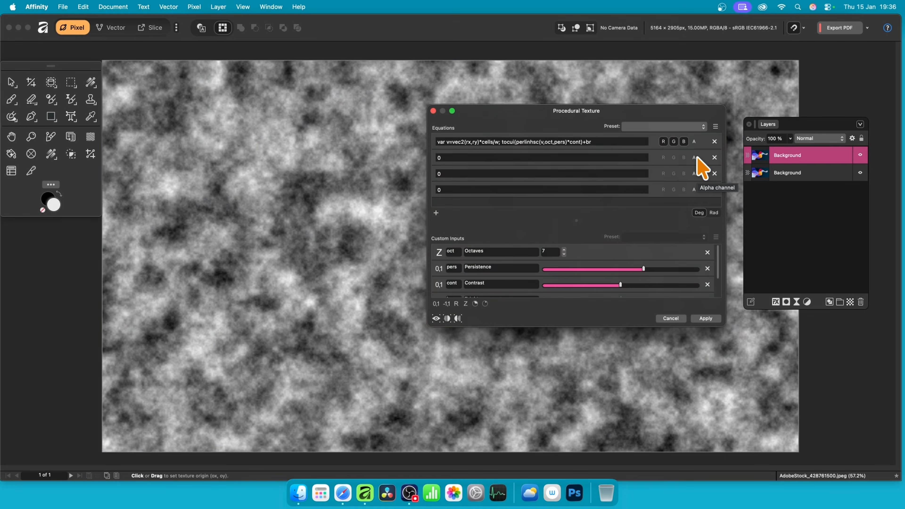
{"action": "left_click", "coordinate": [684, 142]}
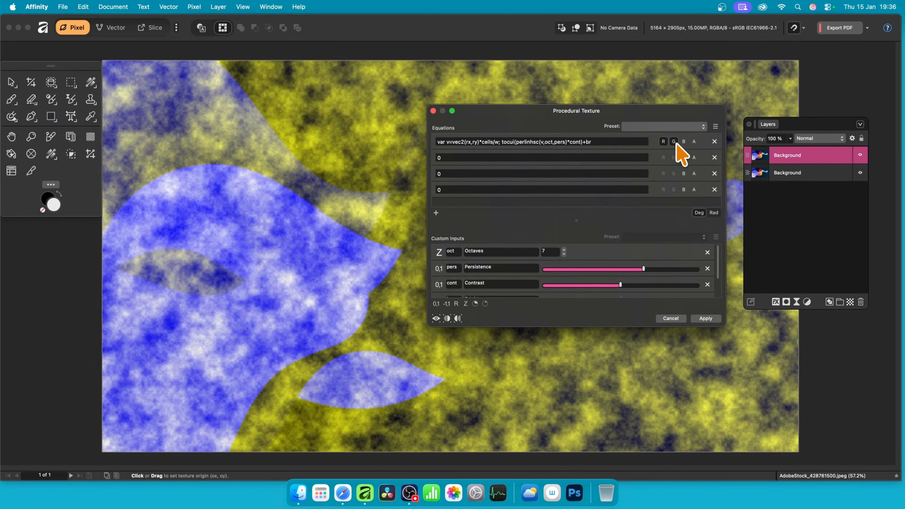
{"action": "left_click", "coordinate": [674, 142]}
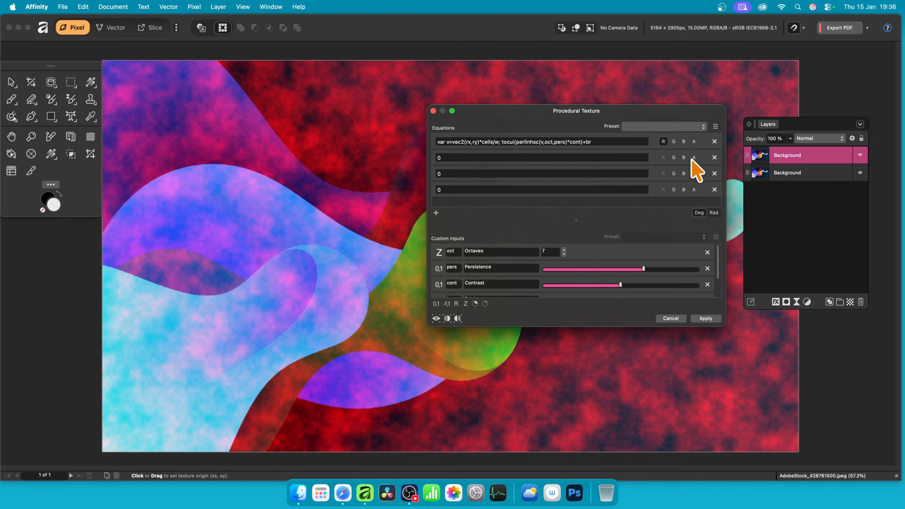
{"action": "left_click", "coordinate": [673, 158]}
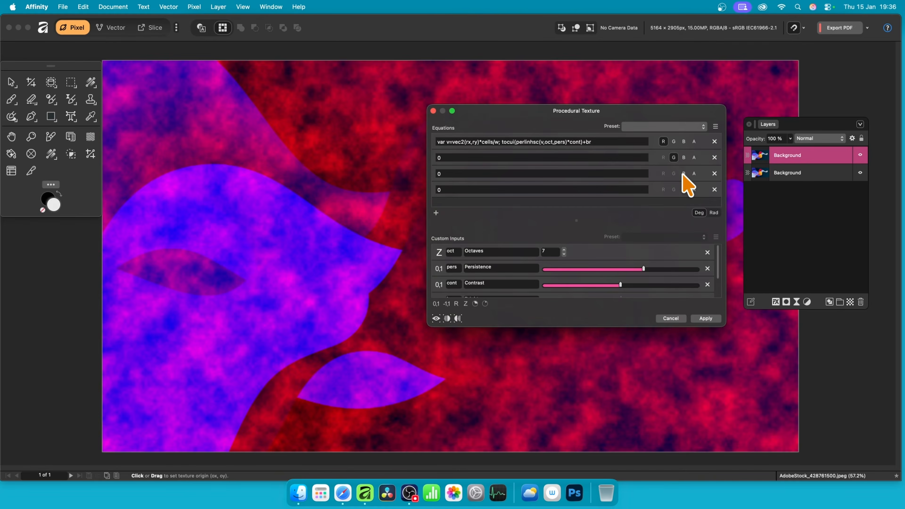
{"action": "left_click", "coordinate": [684, 174]}
{"action": "left_click", "coordinate": [694, 189]}
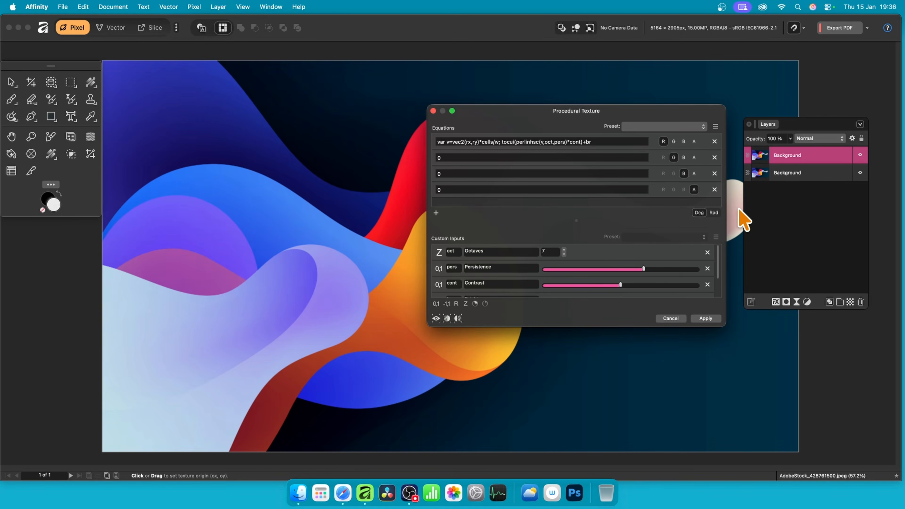
Replace the zeros in the green, blue and alpha equations with the copied Perlin noise equation.
{"action": "left_click", "coordinate": [457, 158]}
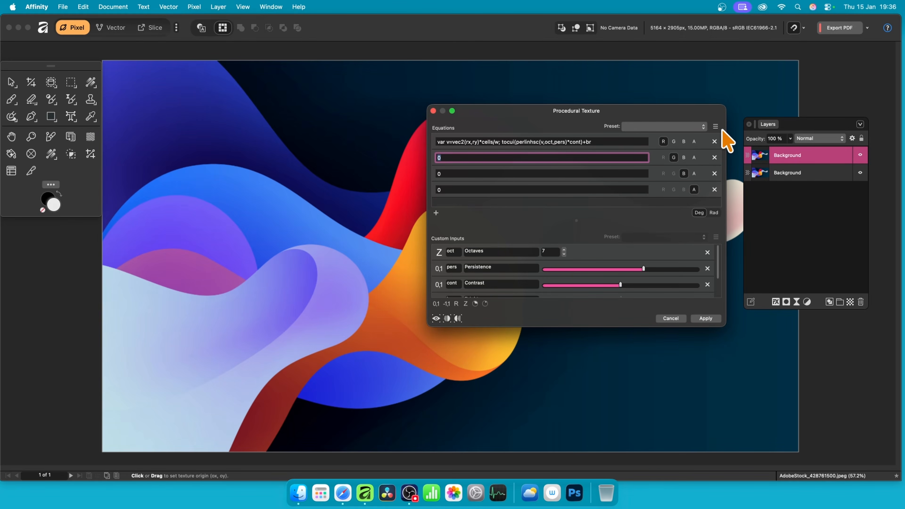
{"action": "key", "text": "super+v"}
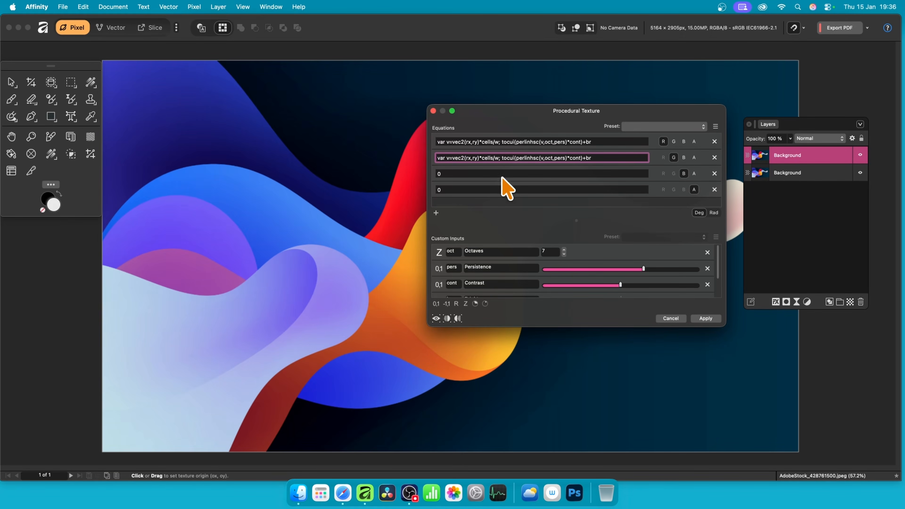
{"action": "left_click", "coordinate": [432, 174]}
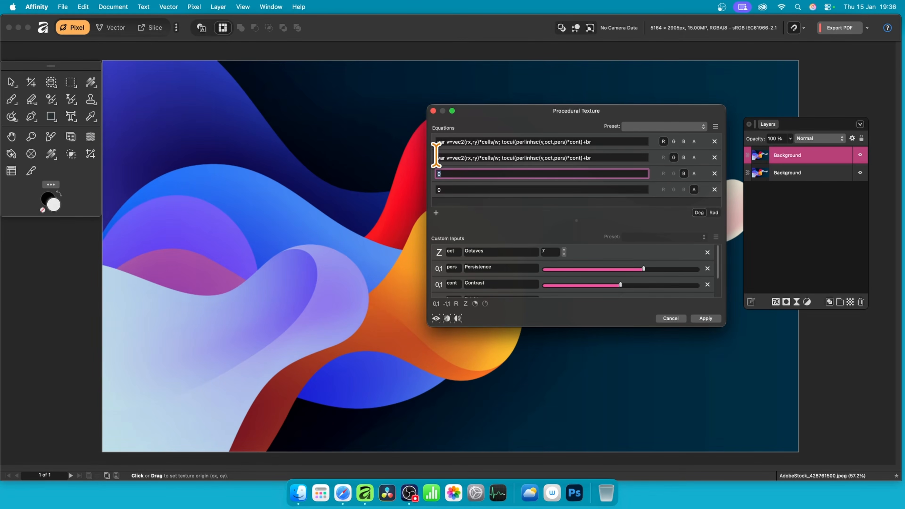
{"action": "key", "text": "super+v"}
{"action": "left_click", "coordinate": [436, 189]}
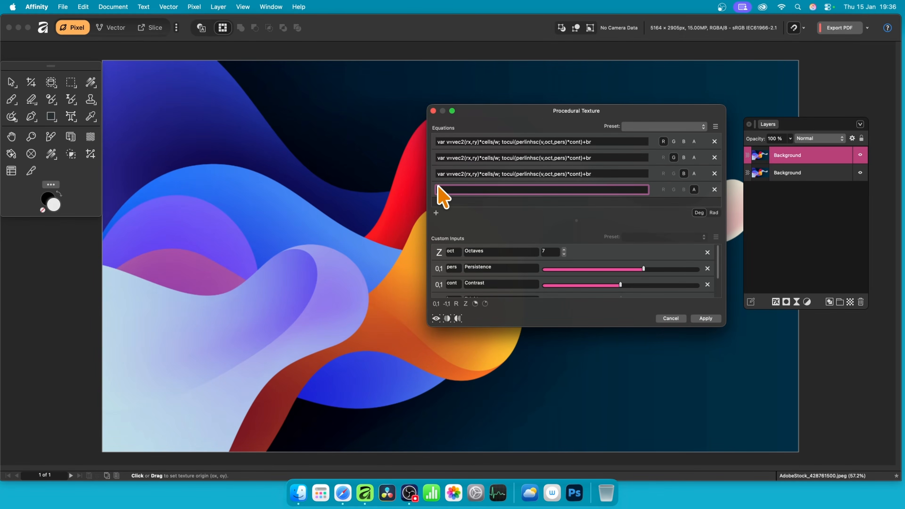
{"action": "key", "text": "super+v"}
{"action": "key", "text": "Return"}
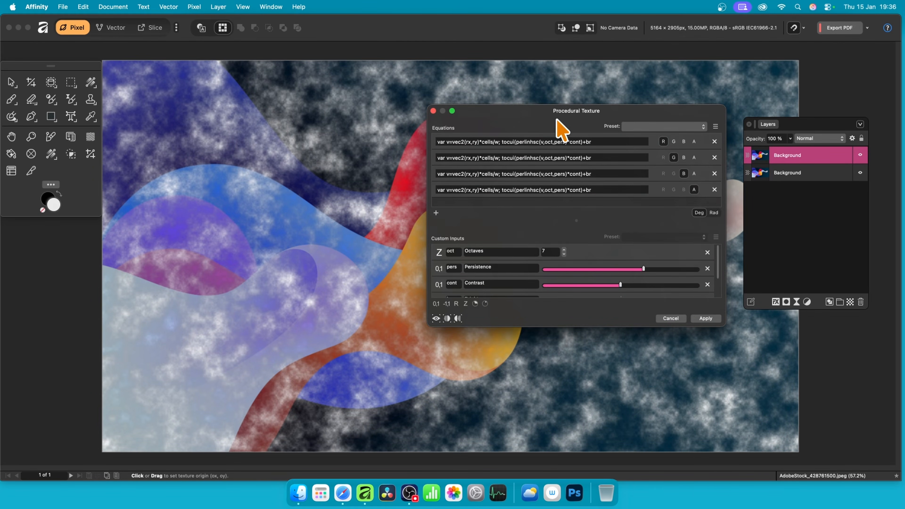
Insert R*, G* and B* before vec2 in the red, green and blue channel equations respectively.
{"action": "left_click", "coordinate": [453, 142]}
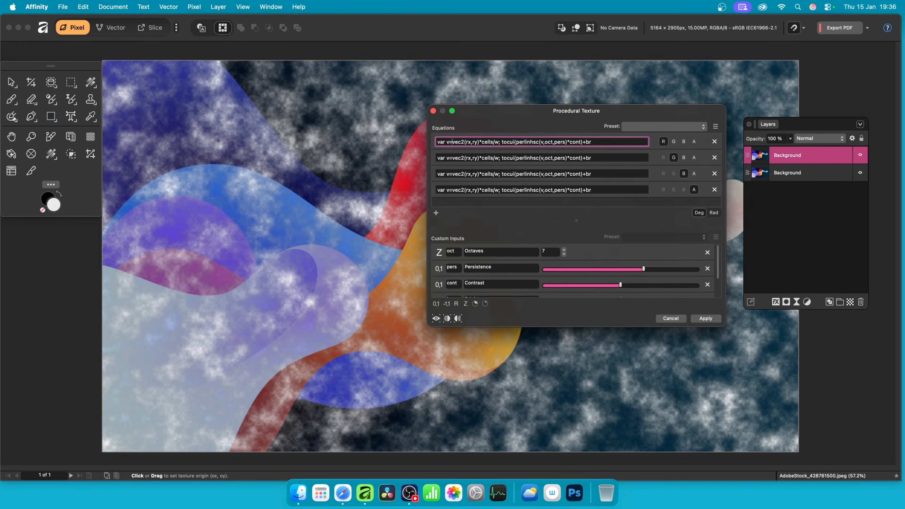
{"action": "type", "text": "R"}
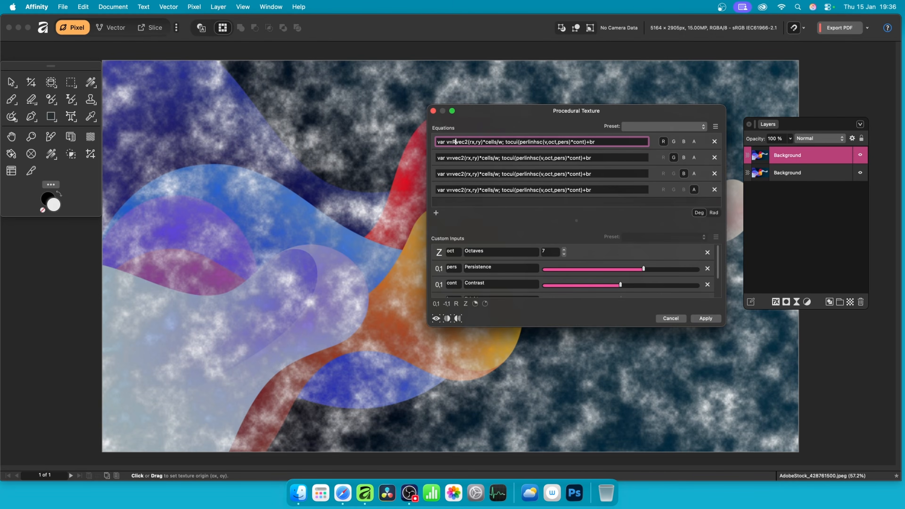
{"action": "type", "text": "*"}
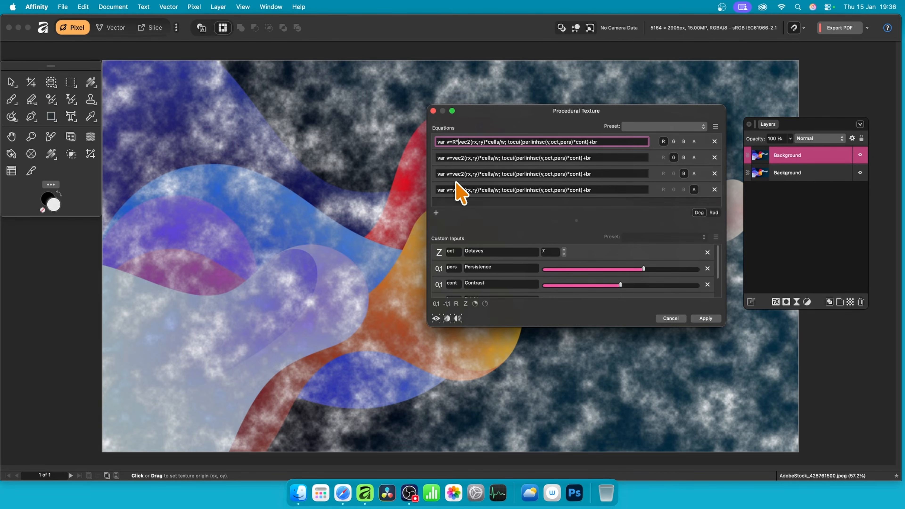
{"action": "left_click", "coordinate": [452, 158]}
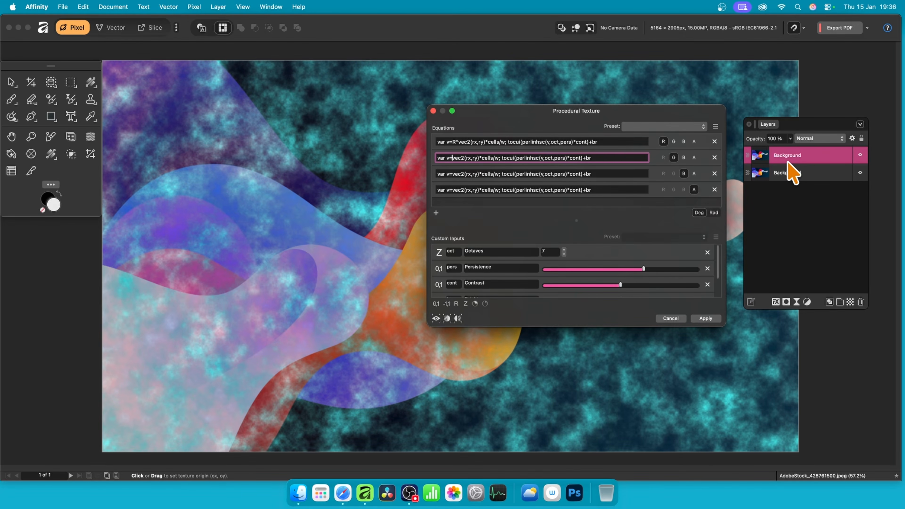
{"action": "type", "text": "G*"}
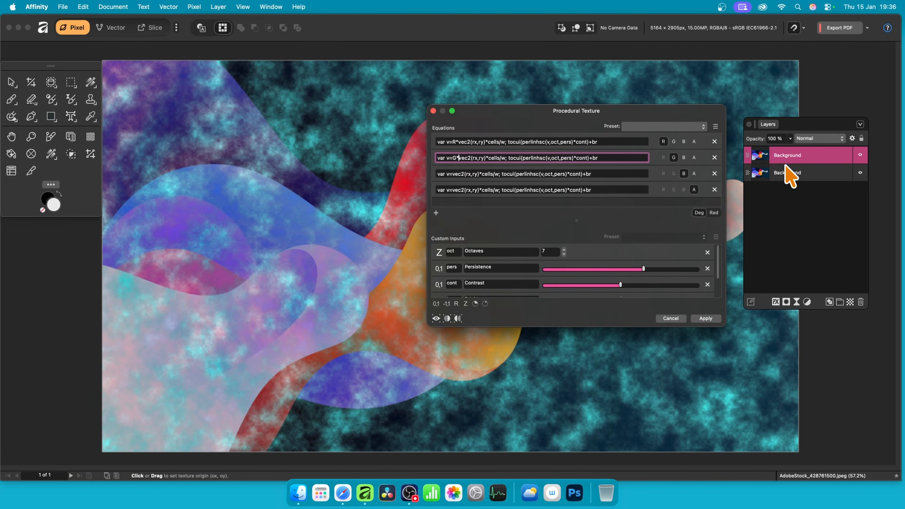
{"action": "left_click", "coordinate": [455, 174]}
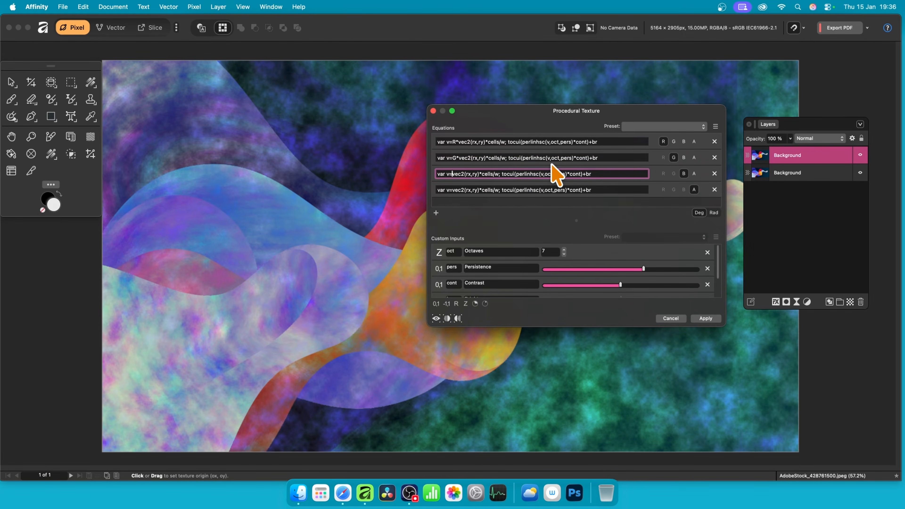
{"action": "type", "text": "B*"}
{"action": "key", "text": "Return"}
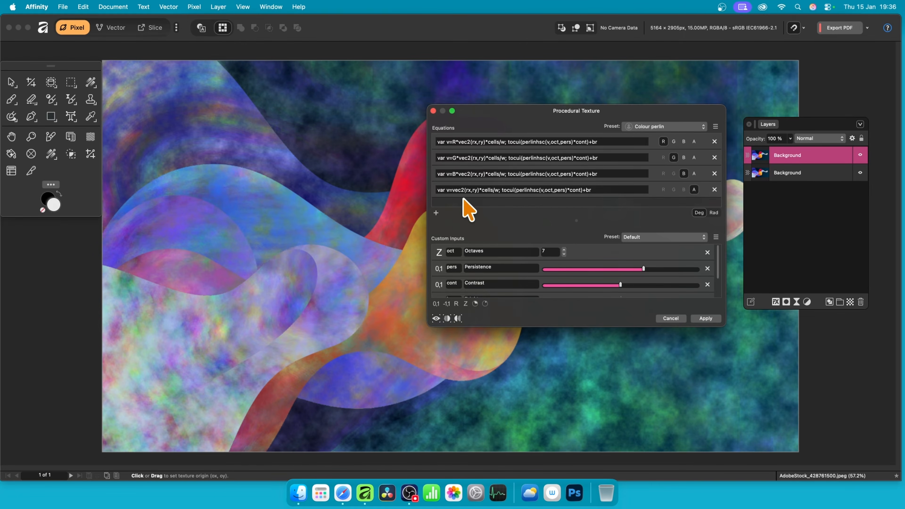
Insert (R+B*0.5)* before vec2 in the alpha channel equation.
{"action": "left_click", "coordinate": [452, 190]}
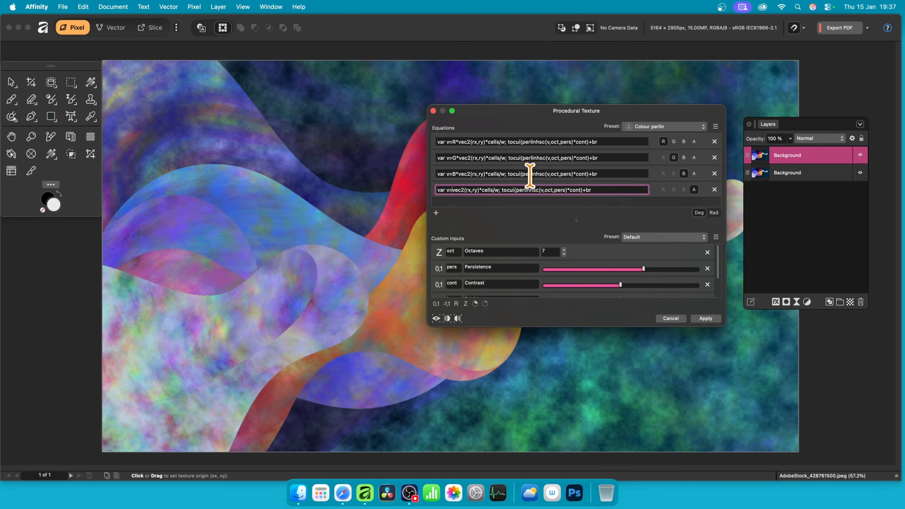
{"action": "type", "text": "(R+"}
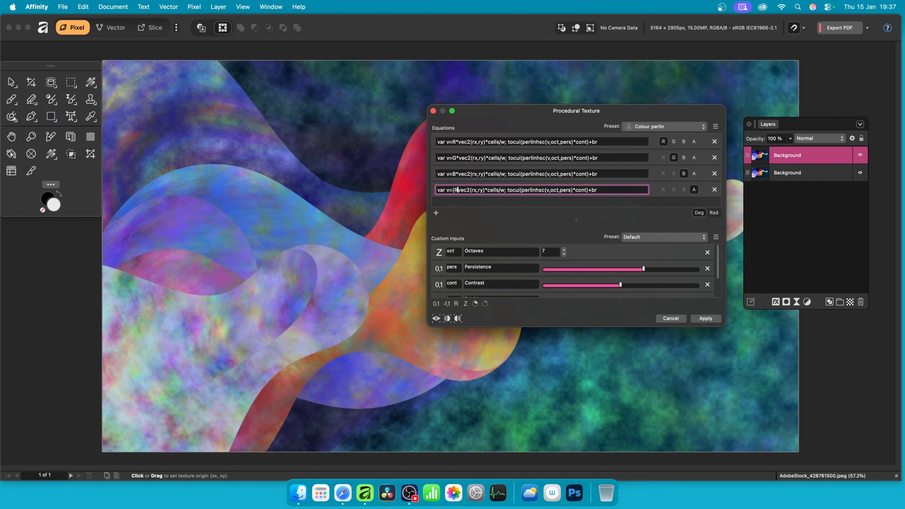
{"action": "type", "text": "B*0."}
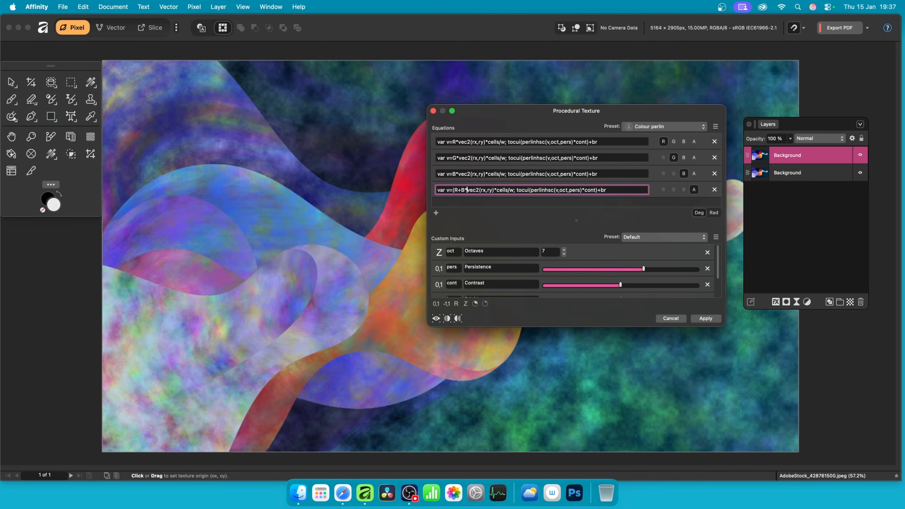
{"action": "type", "text": "5"}
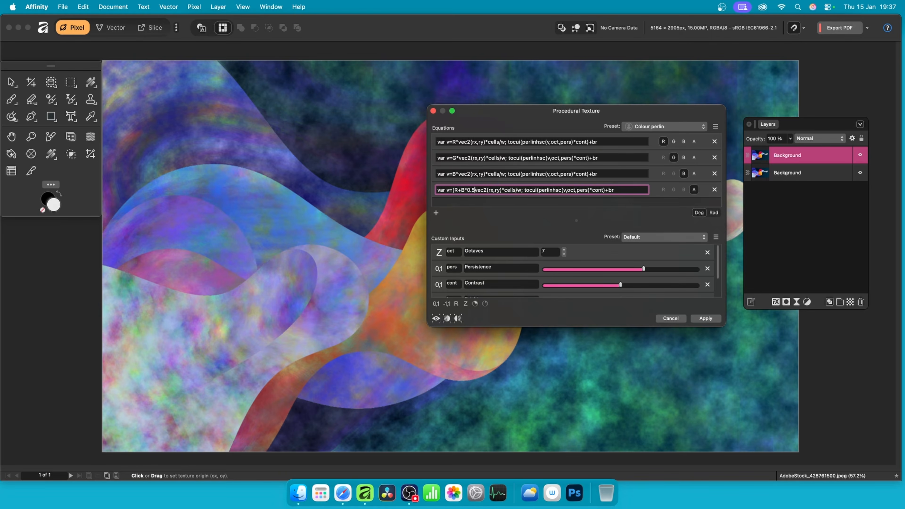
{"action": "type", "text": ")"}
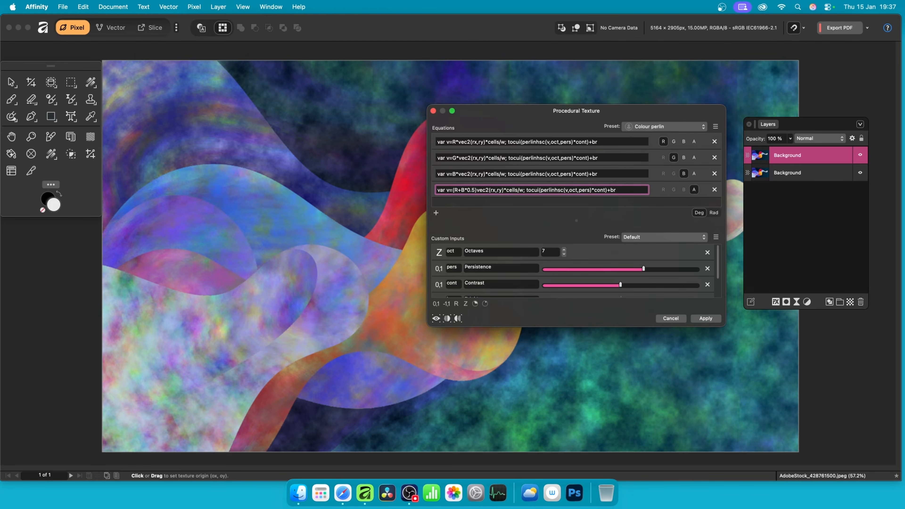
{"action": "type", "text": "*"}
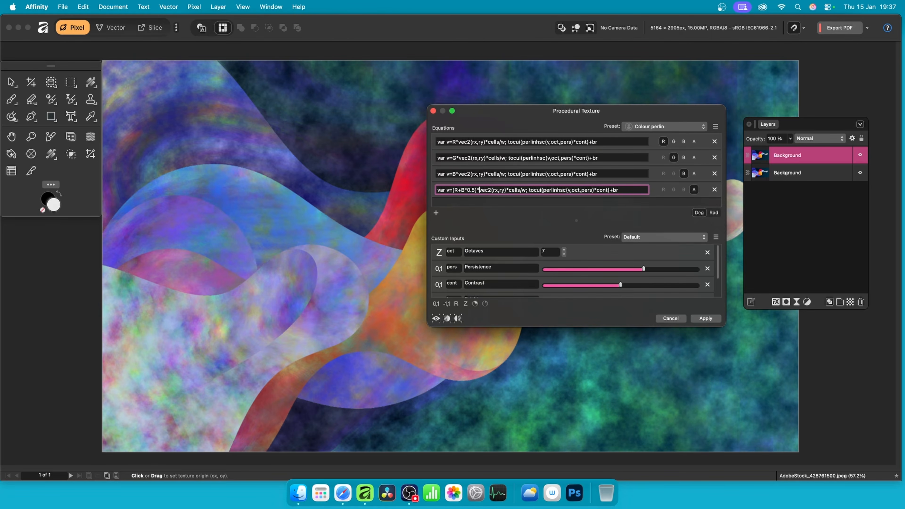
{"action": "key", "text": "Return"}
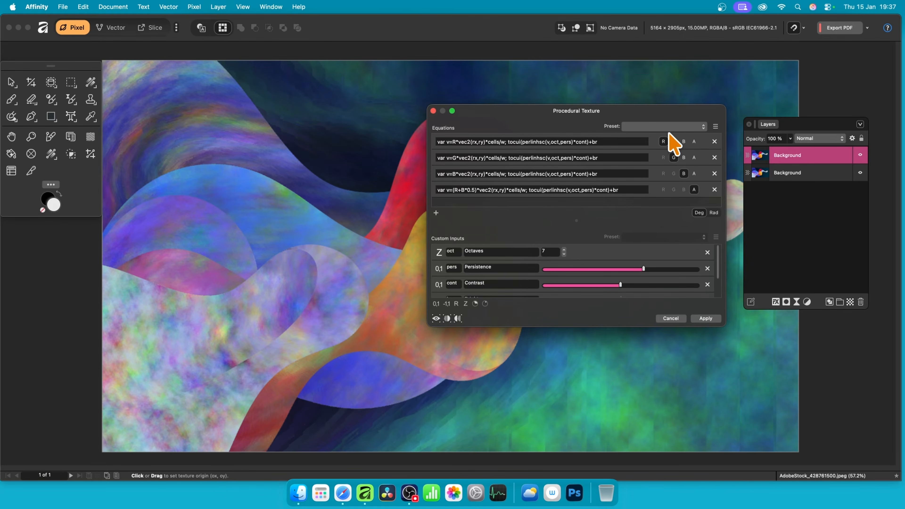
Save the current equations as a preset named Colour noise 2 in the Noise category.
{"action": "left_click", "coordinate": [717, 128]}
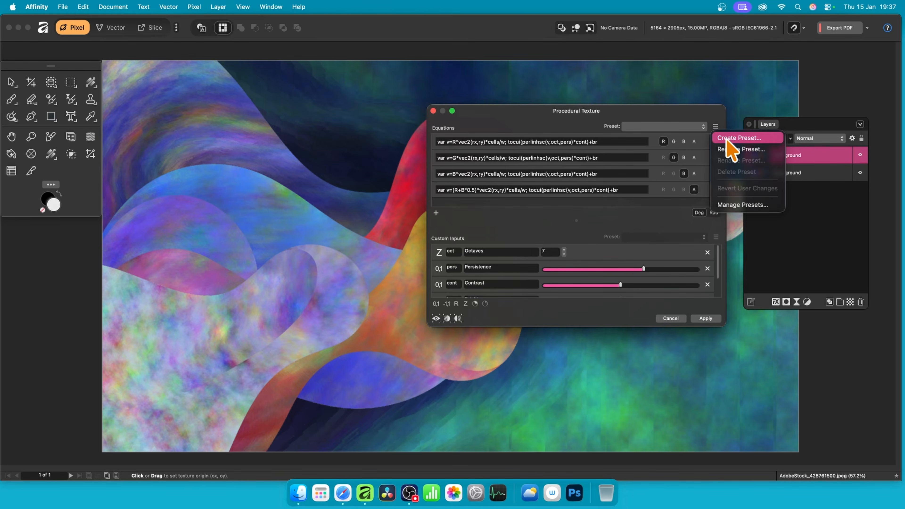
{"action": "left_click", "coordinate": [727, 138]}
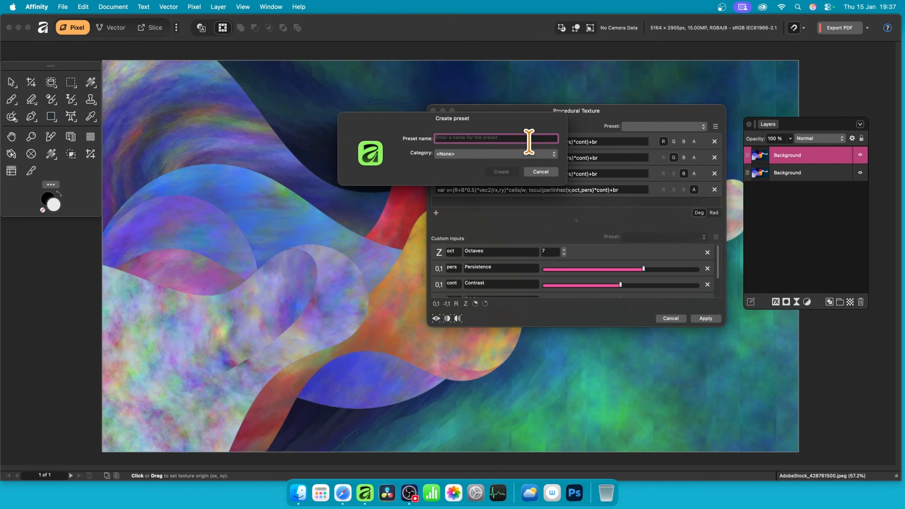
{"action": "type", "text": "q"}
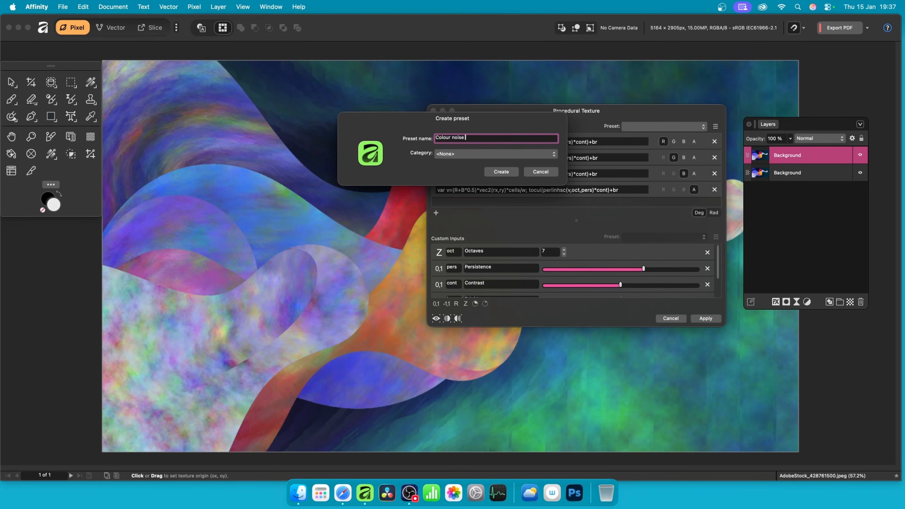
{"action": "left_click", "coordinate": [499, 154]}
{"action": "left_click", "coordinate": [496, 154]}
{"action": "left_click", "coordinate": [494, 154]}
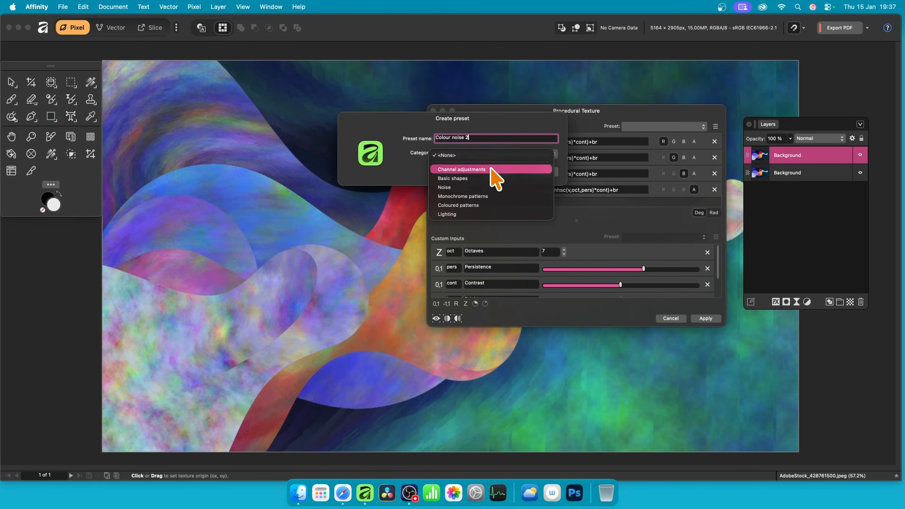
{"action": "left_click", "coordinate": [490, 187]}
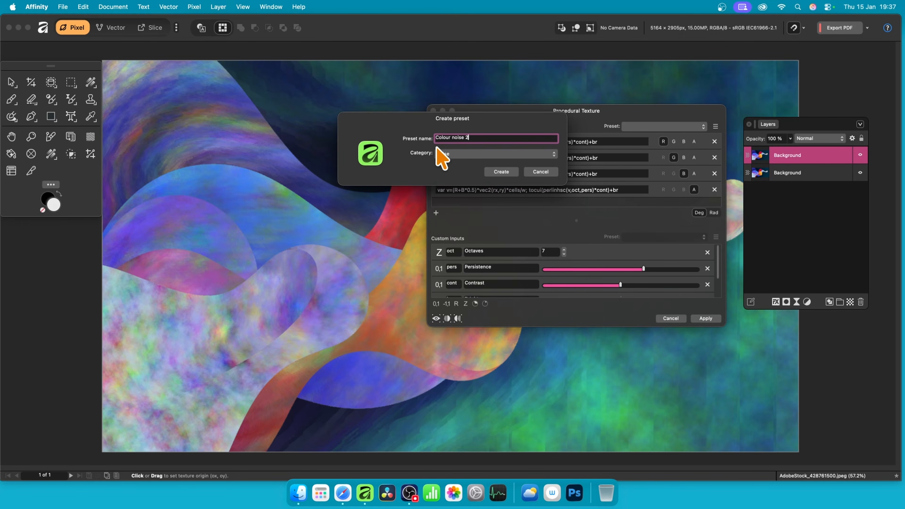
{"action": "left_click", "coordinate": [500, 172]}
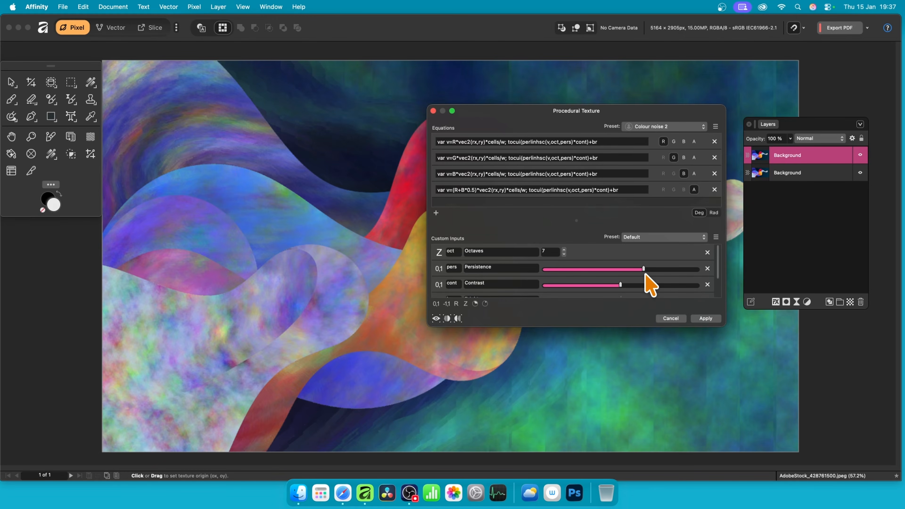
Raise Persistence to nearly its maximum, Contrast to about three quarters and Octaves to 9, and apply the texture.
{"action": "left_click_drag", "start_coordinate": [644, 274], "coordinate": [695, 280]}
{"action": "mouse_move", "coordinate": [511, 111]}
{"action": "left_mouse_down"}
{"action": "mouse_move", "coordinate": [564, 110]}
{"action": "mouse_move", "coordinate": [521, 98]}
{"action": "left_mouse_up"}
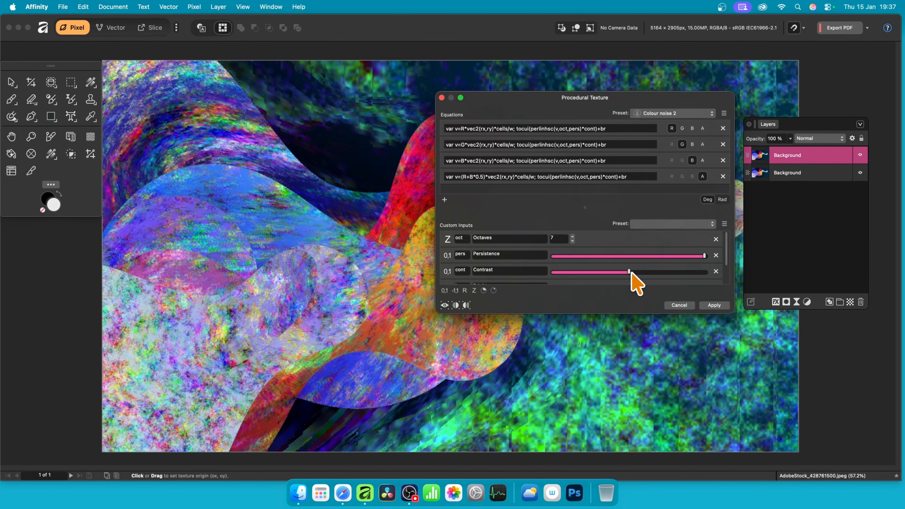
{"action": "left_click_drag", "start_coordinate": [629, 272], "coordinate": [669, 273]}
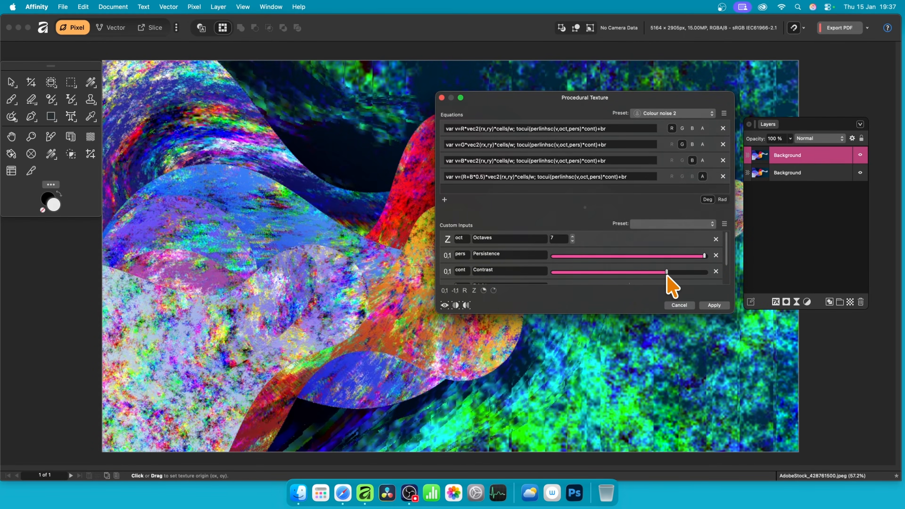
{"action": "left_click", "coordinate": [573, 236]}
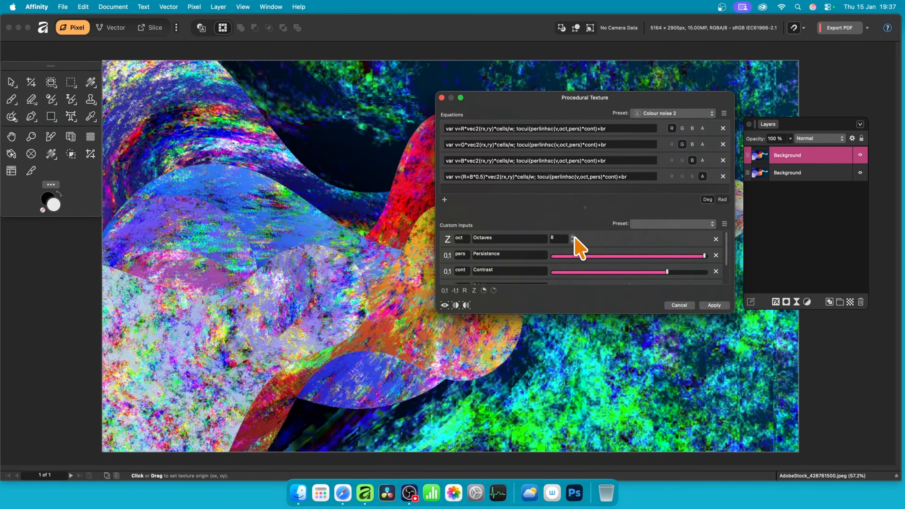
{"action": "left_click", "coordinate": [573, 236]}
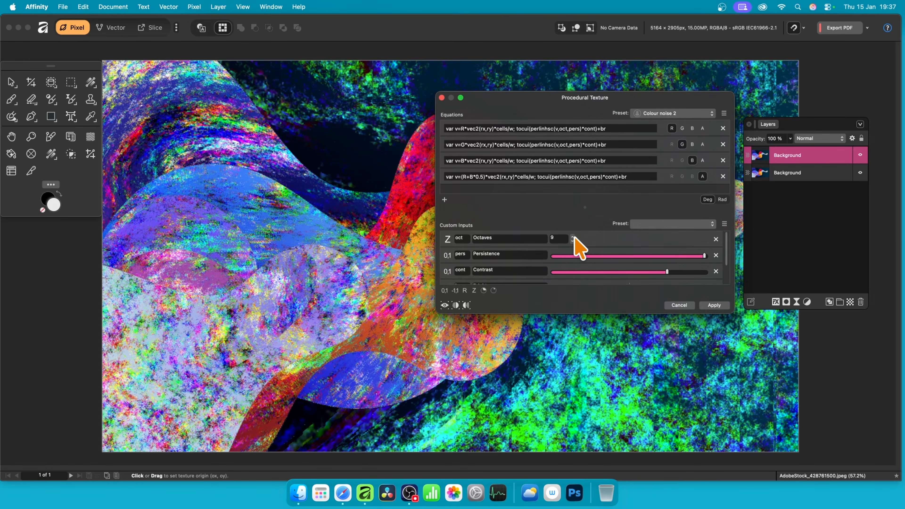
{"action": "left_click", "coordinate": [715, 305]}
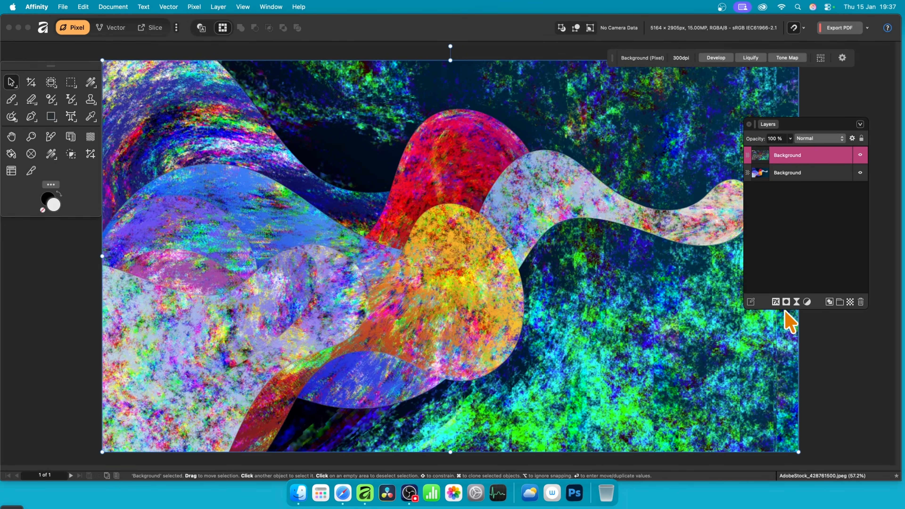
Add a 3D layer effect to the textured layer with a radius of 28.4 px and softening of 1.4 px.
{"action": "left_click_drag", "start_coordinate": [805, 124], "coordinate": [766, 97]}
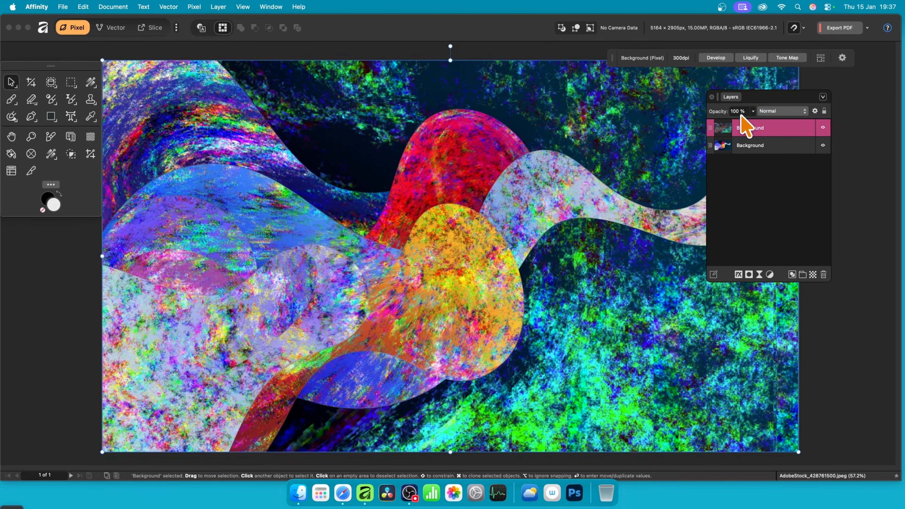
{"action": "left_click", "coordinate": [738, 275]}
{"action": "left_click", "coordinate": [572, 125]}
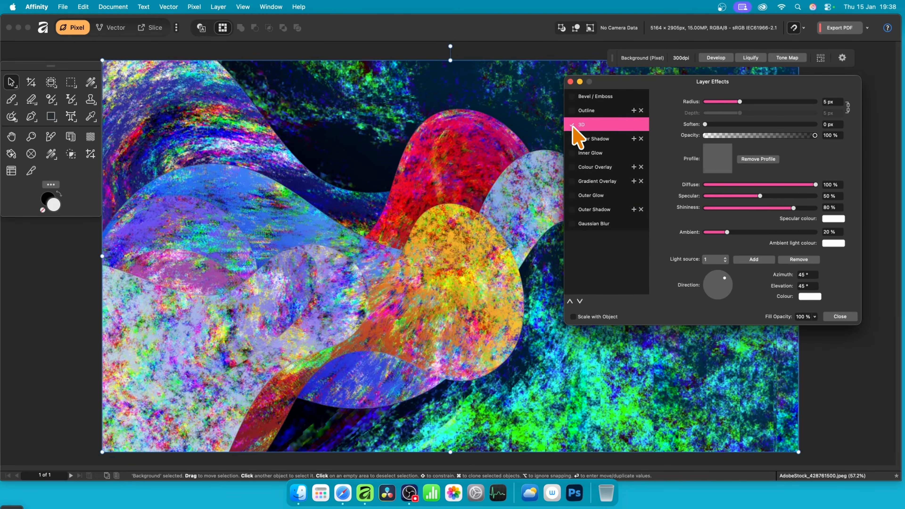
{"action": "left_click_drag", "start_coordinate": [740, 102], "coordinate": [764, 104]}
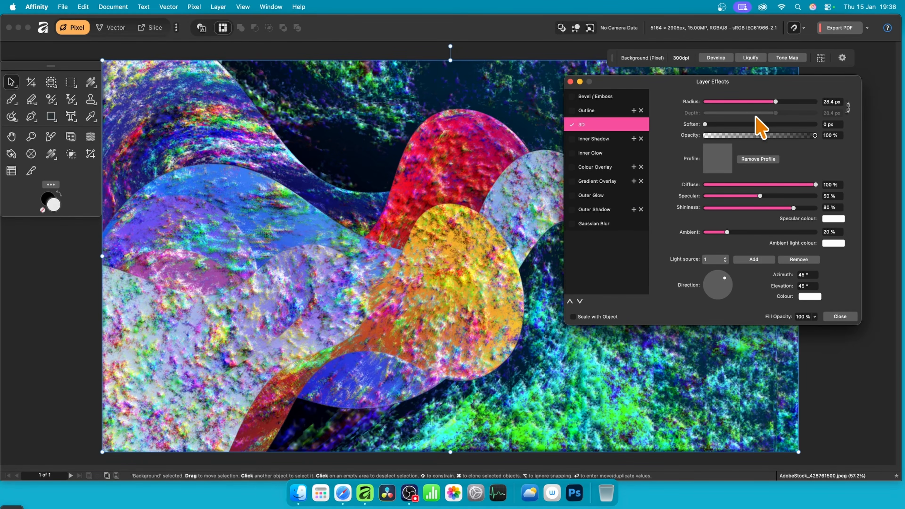
{"action": "left_click_drag", "start_coordinate": [704, 124], "coordinate": [724, 124]}
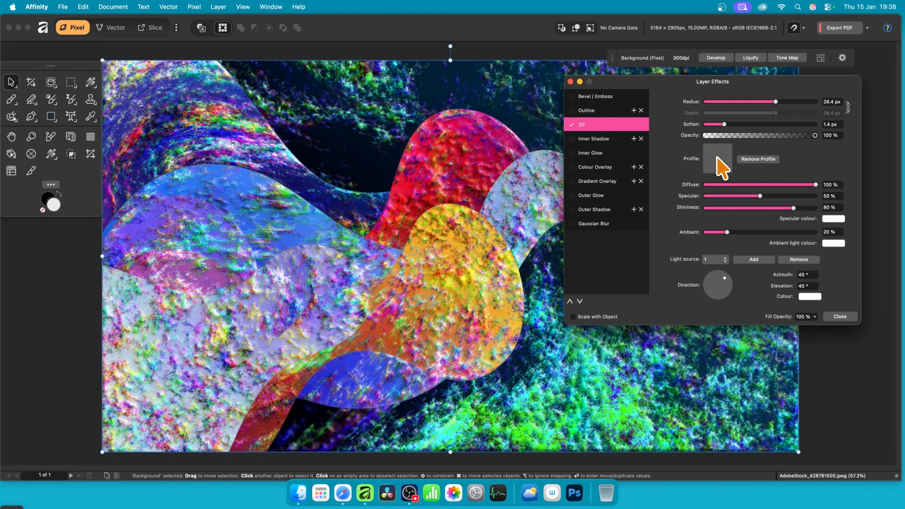
Set the 3D effect's profile to the standard S-shaped curve and finish the layer effects.
{"action": "left_click", "coordinate": [717, 159]}
{"action": "left_click", "coordinate": [733, 310]}
{"action": "left_click", "coordinate": [751, 310]}
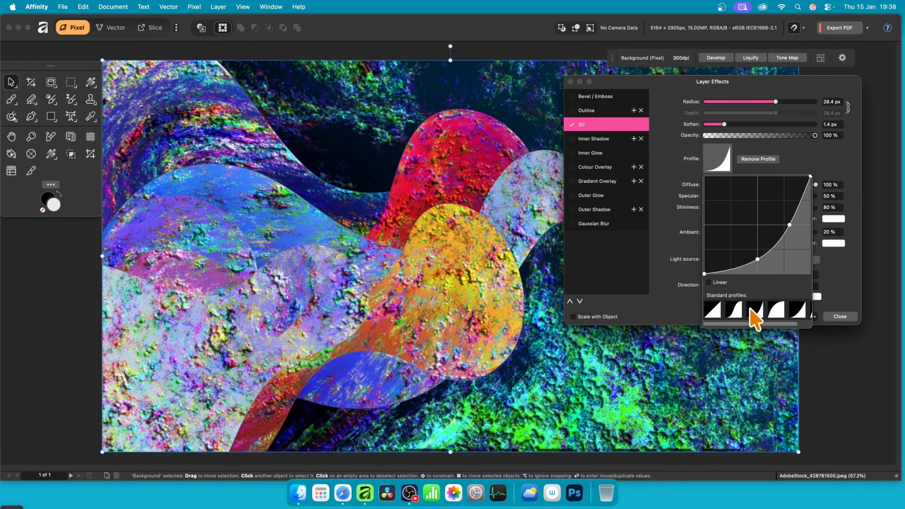
{"action": "left_click", "coordinate": [731, 309]}
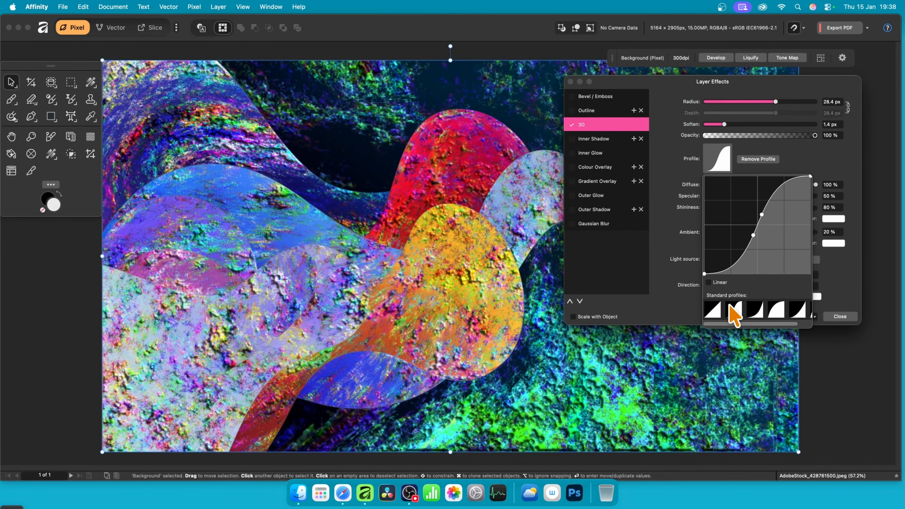
{"action": "left_click", "coordinate": [816, 173]}
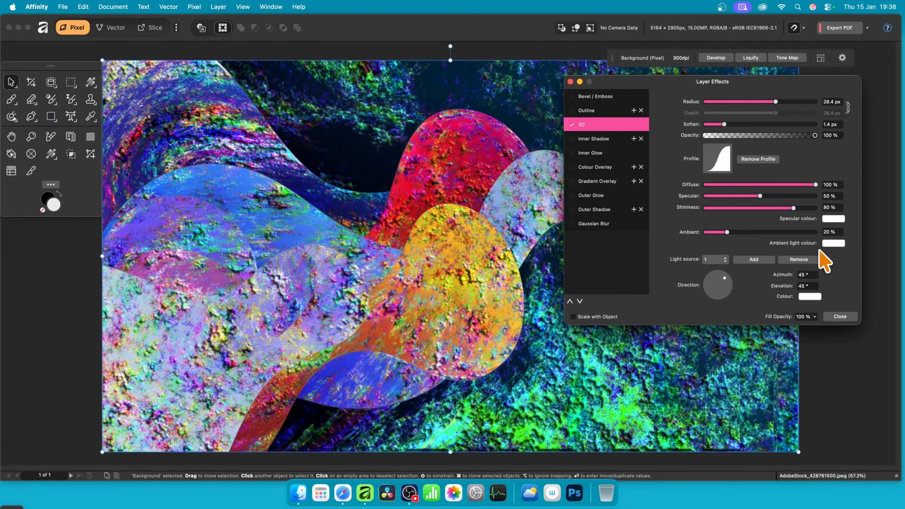
{"action": "left_click", "coordinate": [840, 317]}
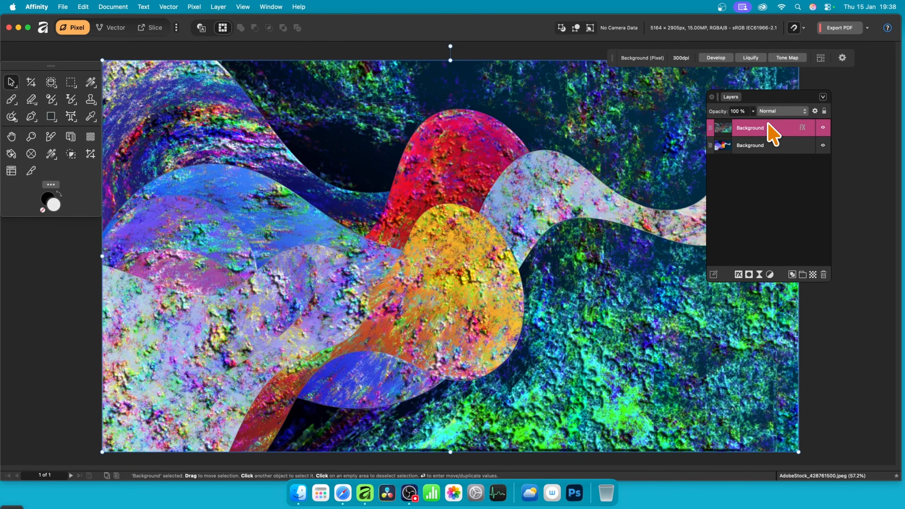
Set the textured layer's blend mode to Overlay and merge all visible layers into a new pixel layer.
{"action": "left_click", "coordinate": [785, 112]}
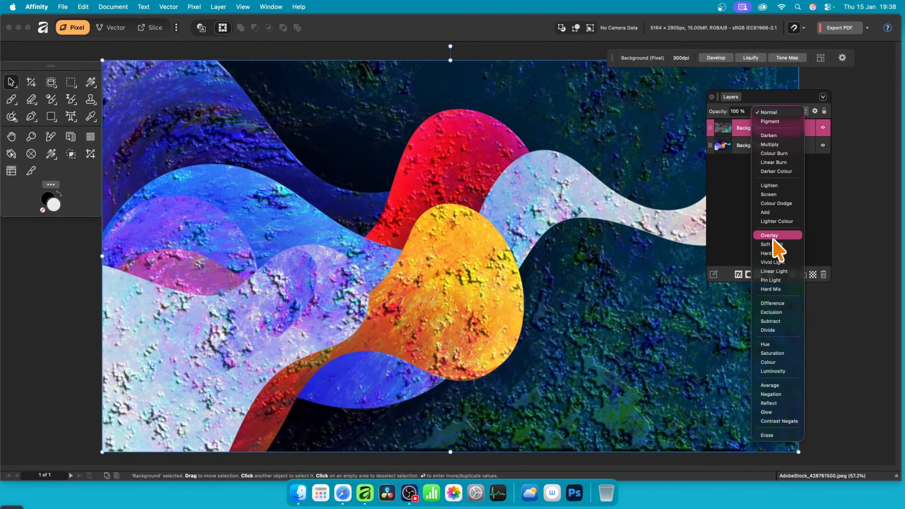
{"action": "left_click", "coordinate": [772, 236]}
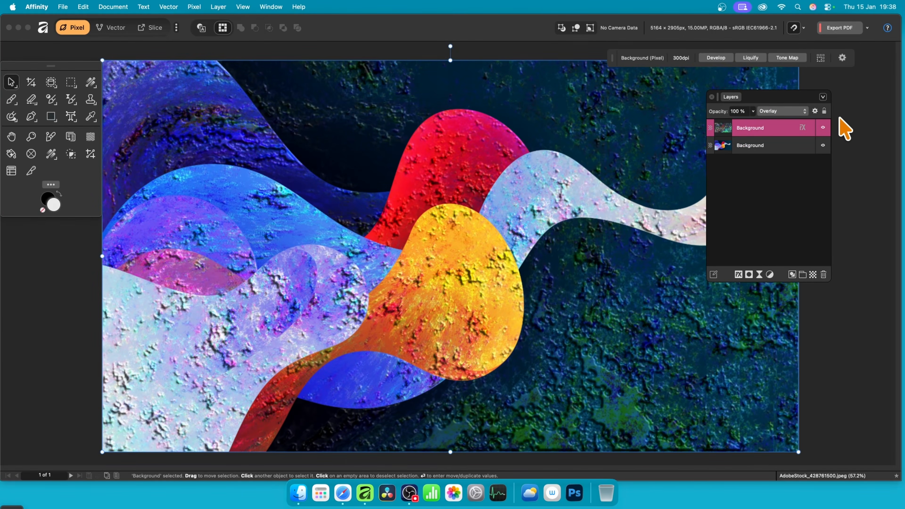
{"action": "left_click", "coordinate": [194, 7]}
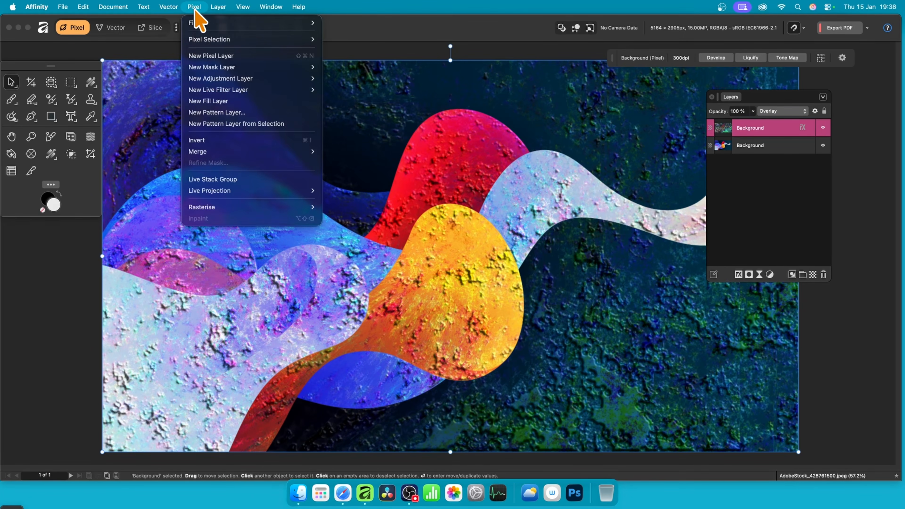
{"action": "mouse_move", "coordinate": [238, 152]}
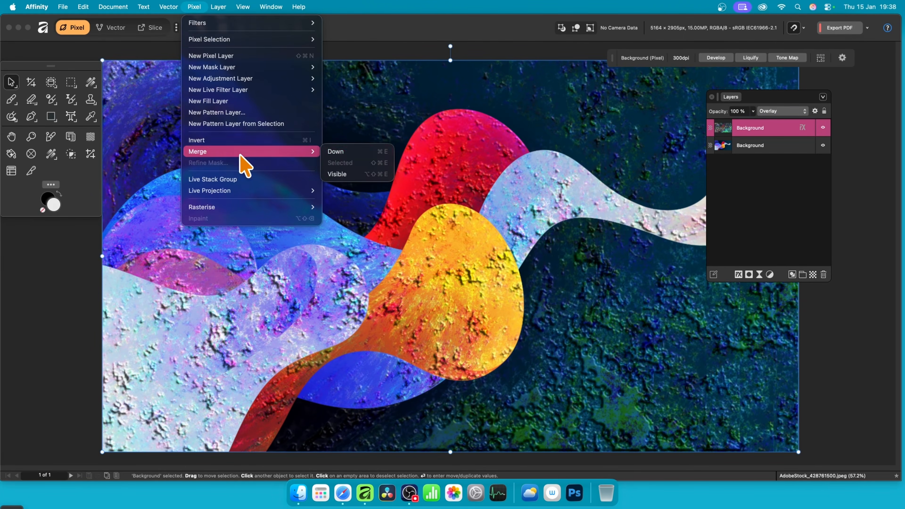
{"action": "left_click", "coordinate": [335, 175]}
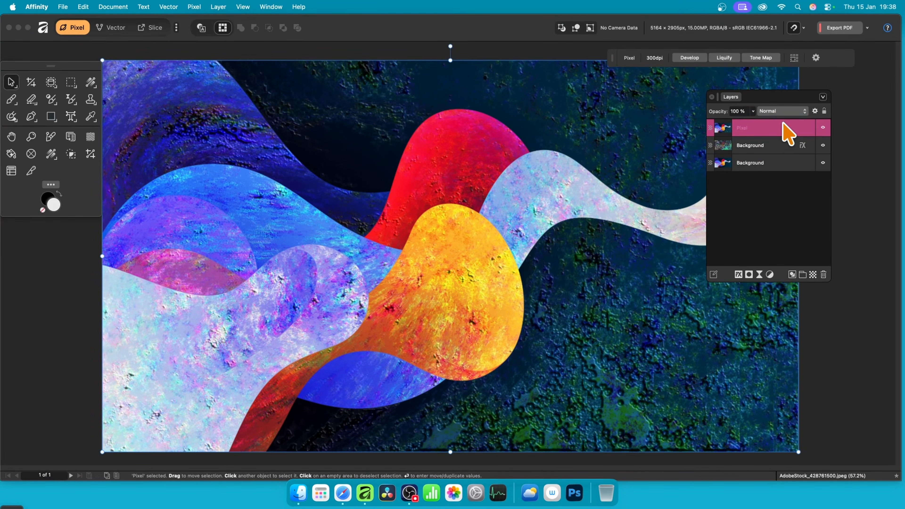
{"action": "left_click", "coordinate": [784, 111]}
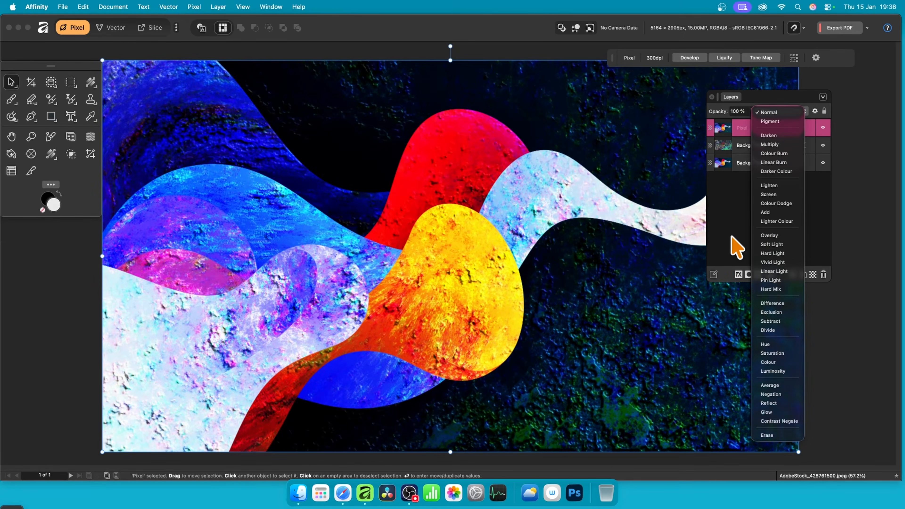
{"action": "left_click", "coordinate": [736, 248]}
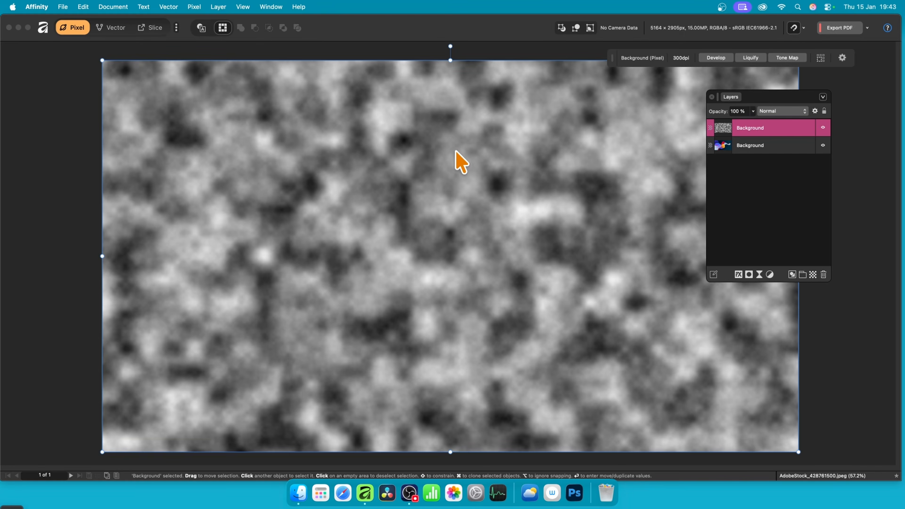
Delete the grey noise layer above the original background image.
{"action": "key", "text": "Delete"}
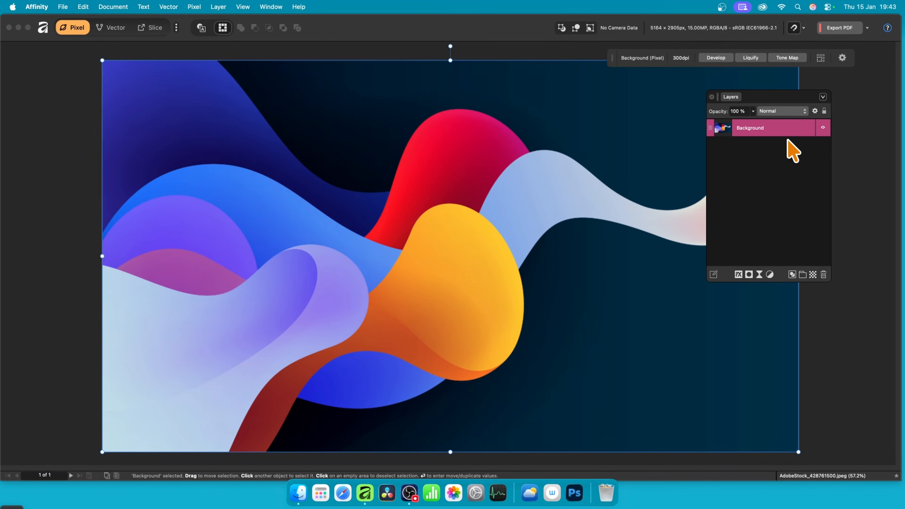
Apply a Procedural Texture to the background using the Perlin Noise preset with Persistence lowered to about one third.
{"action": "left_click", "coordinate": [195, 5]}
{"action": "mouse_move", "coordinate": [256, 23]}
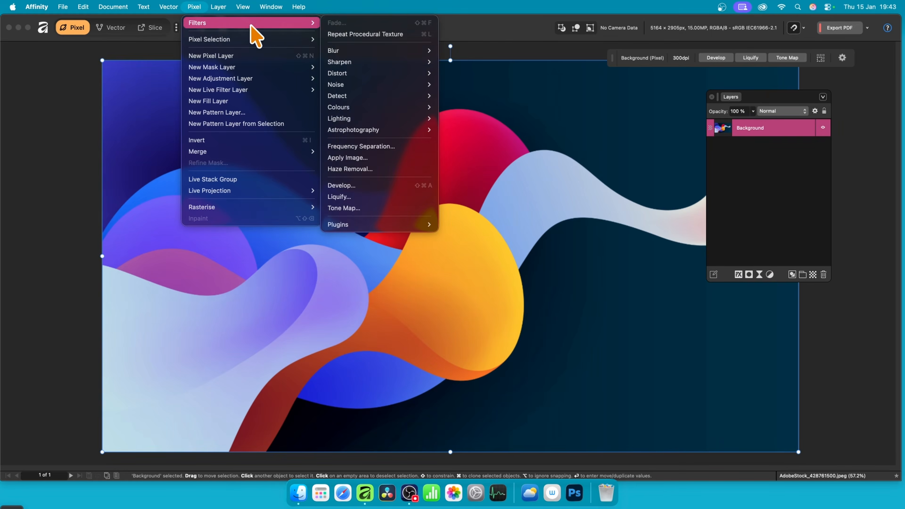
{"action": "mouse_move", "coordinate": [389, 107]}
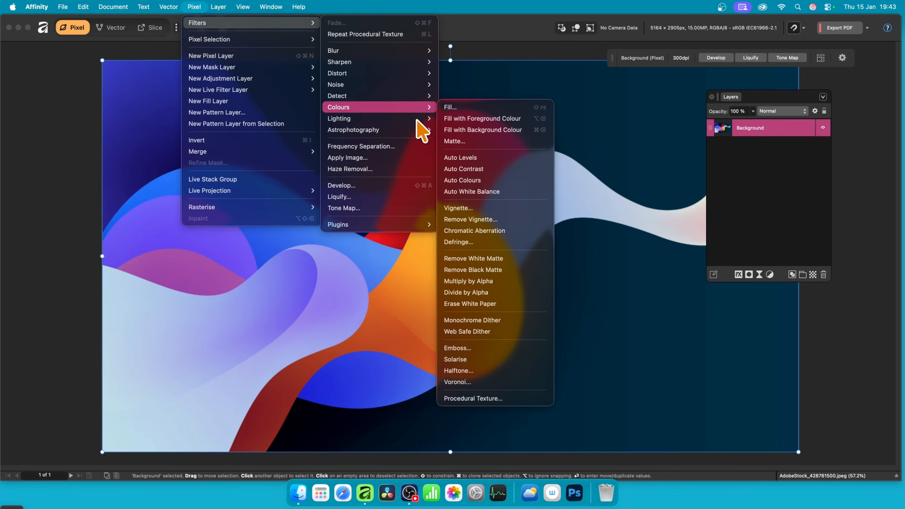
{"action": "left_click", "coordinate": [482, 400]}
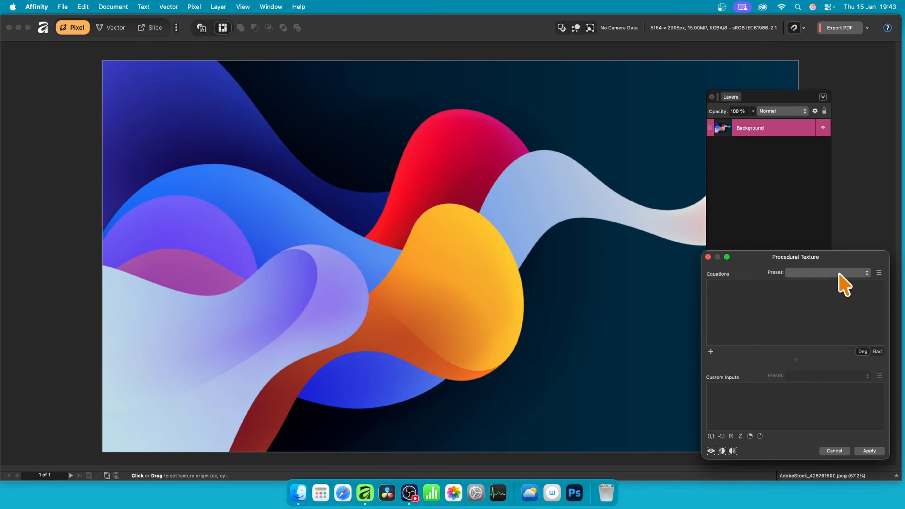
{"action": "left_click_drag", "start_coordinate": [796, 265], "coordinate": [407, 91]}
{"action": "left_click", "coordinate": [417, 101]}
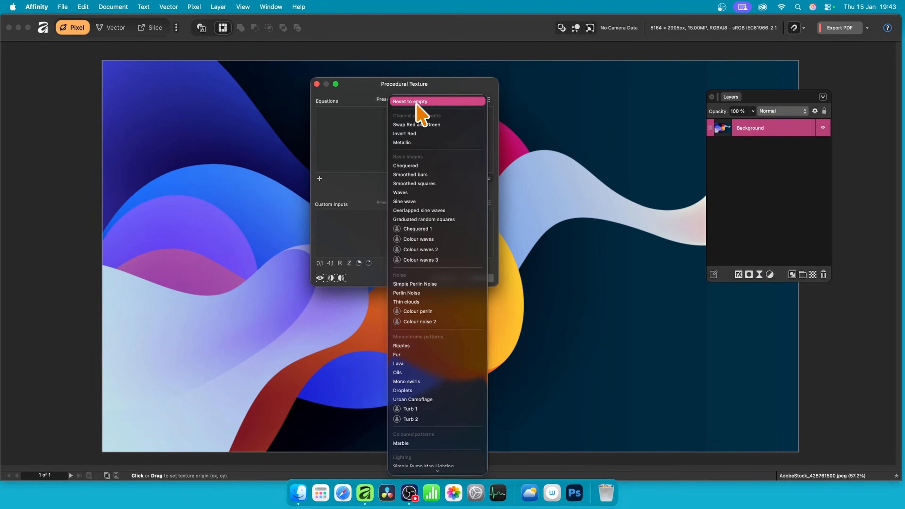
{"action": "left_click", "coordinate": [427, 293]}
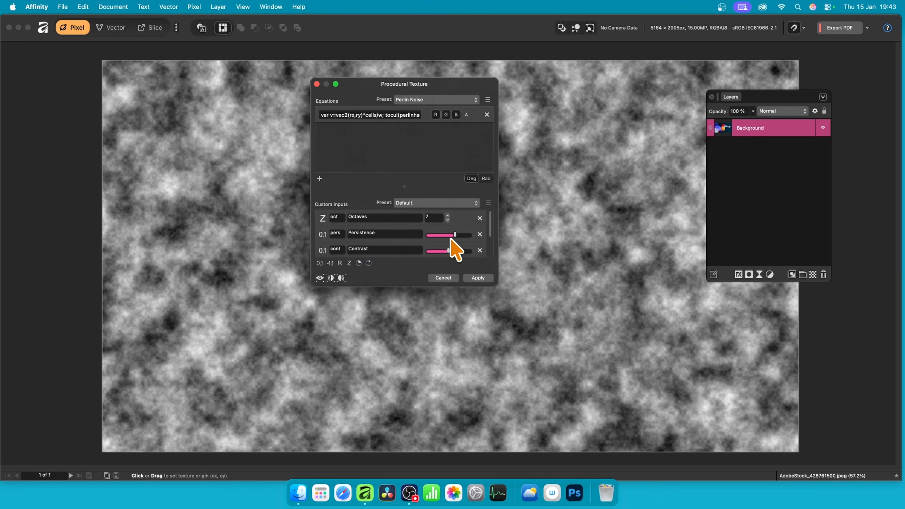
{"action": "mouse_move", "coordinate": [457, 238]}
{"action": "left_mouse_down"}
{"action": "mouse_move", "coordinate": [438, 238]}
{"action": "mouse_move", "coordinate": [449, 251]}
{"action": "left_mouse_up"}
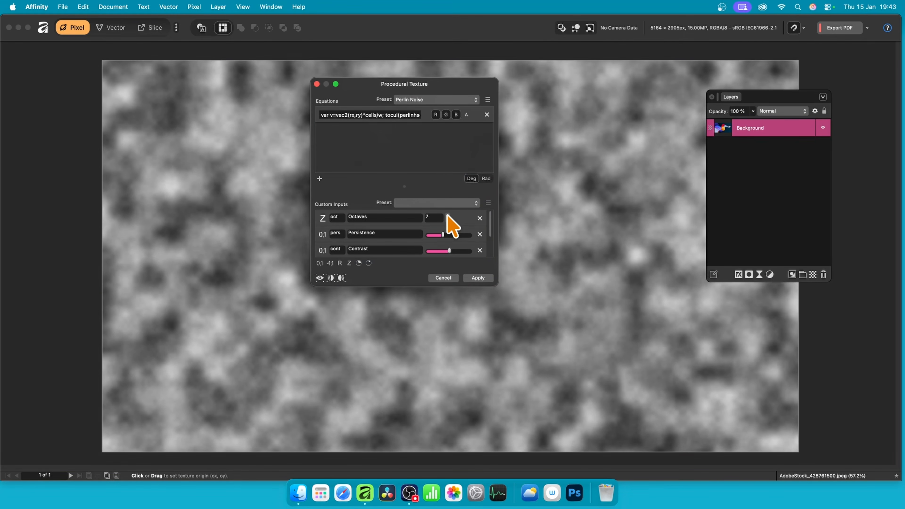
{"action": "left_click", "coordinate": [478, 278]}
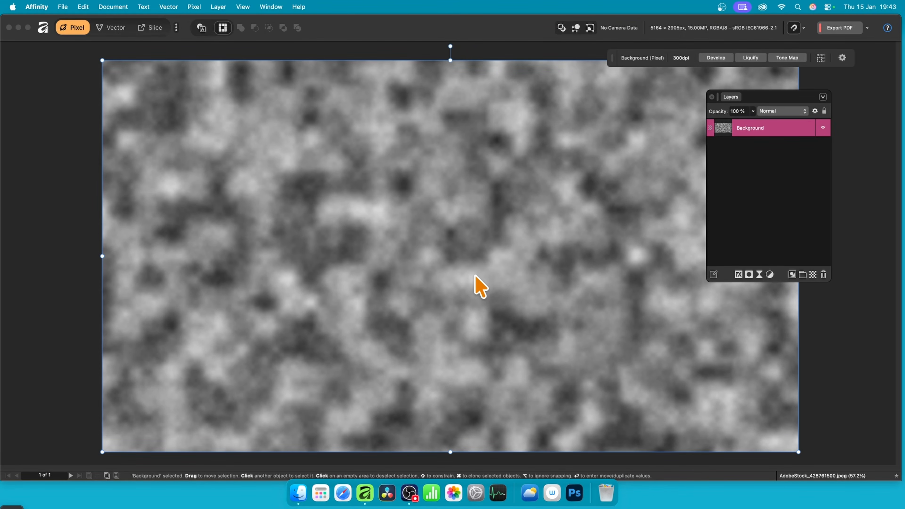
Flip the grey Perlin noise on the Background layer horizontally.
{"action": "right_click", "coordinate": [383, 153]}
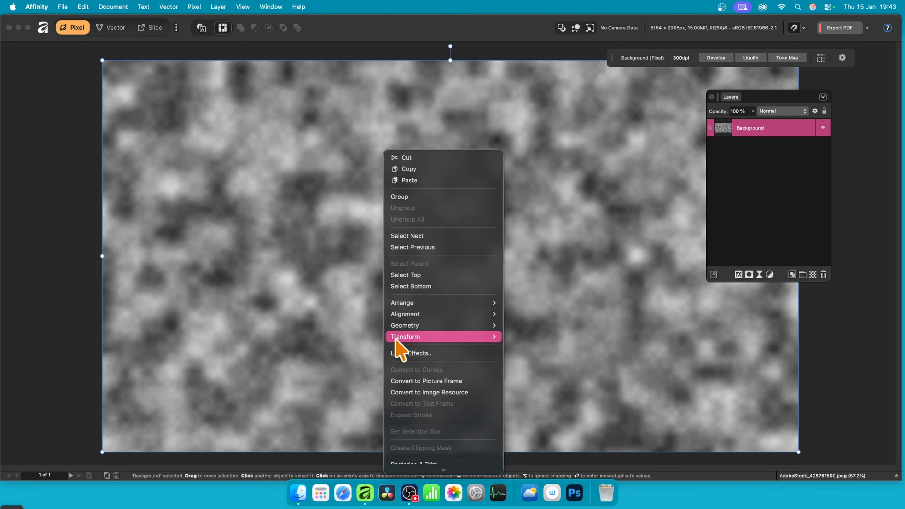
{"action": "mouse_move", "coordinate": [403, 336]}
{"action": "left_click", "coordinate": [524, 367]}
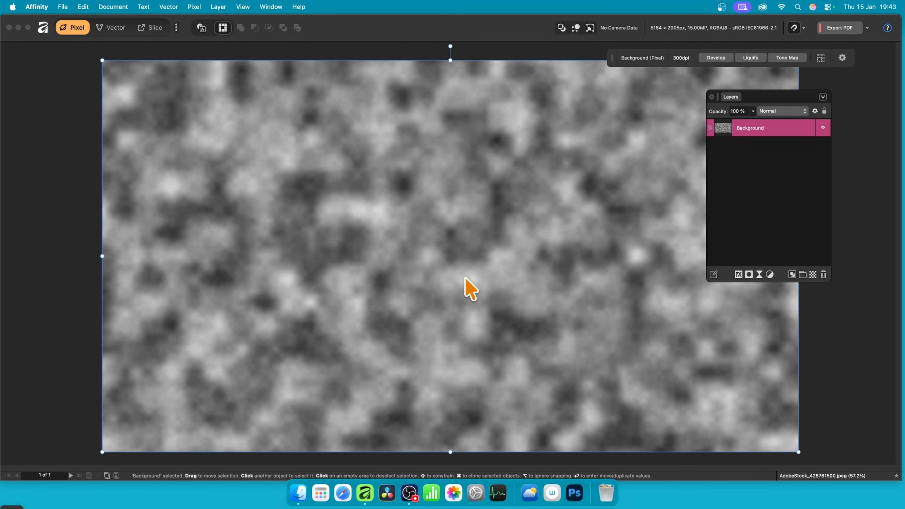
{"action": "right_click", "coordinate": [424, 178]}
{"action": "mouse_move", "coordinate": [461, 365]}
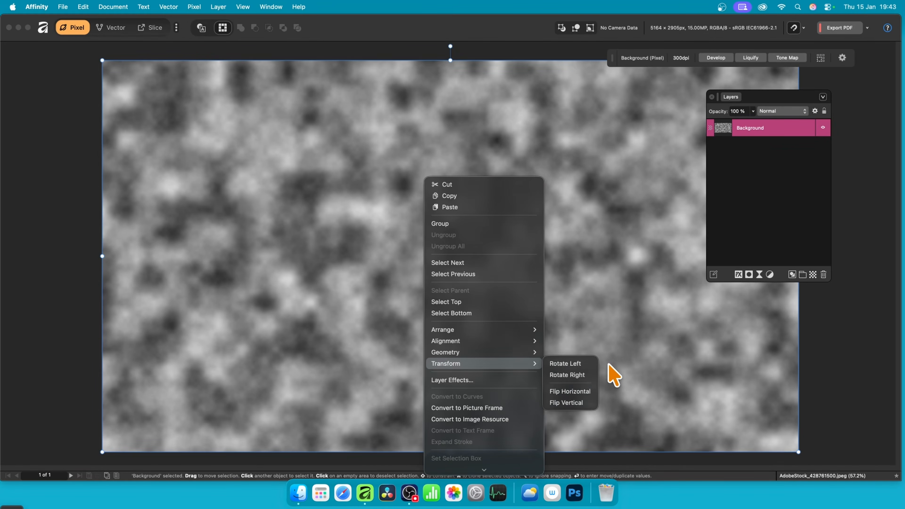
{"action": "left_click", "coordinate": [574, 391]}
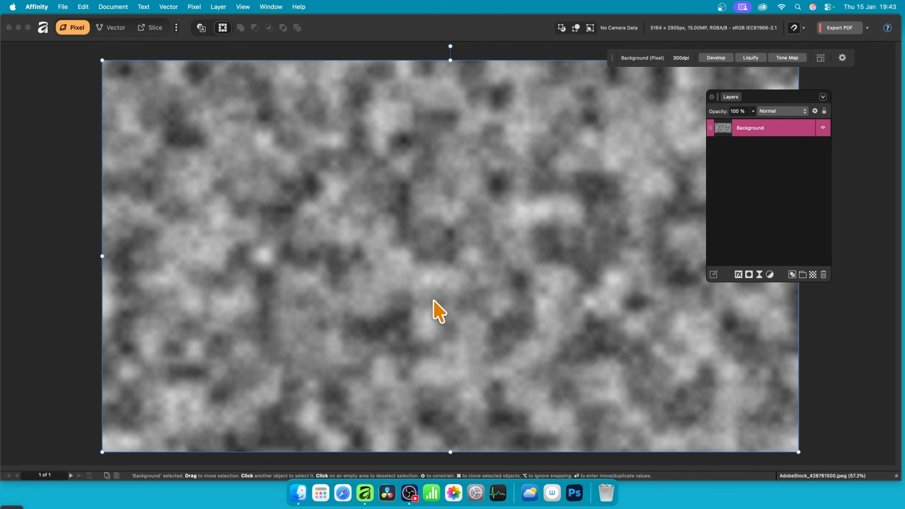
Start a new Procedural Texture filter on the flipped Background layer and load the Perlin Noise preset.
{"action": "left_click", "coordinate": [195, 7]}
{"action": "mouse_move", "coordinate": [201, 24]}
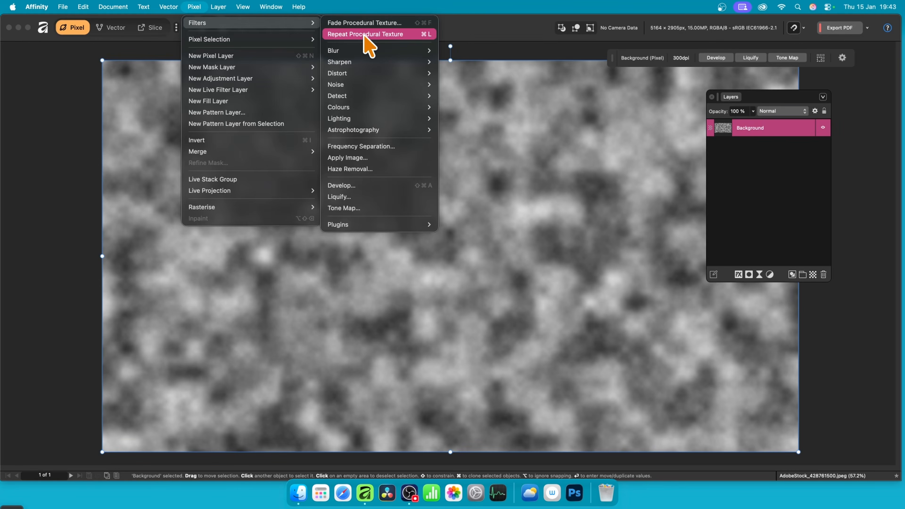
{"action": "mouse_move", "coordinate": [369, 108]}
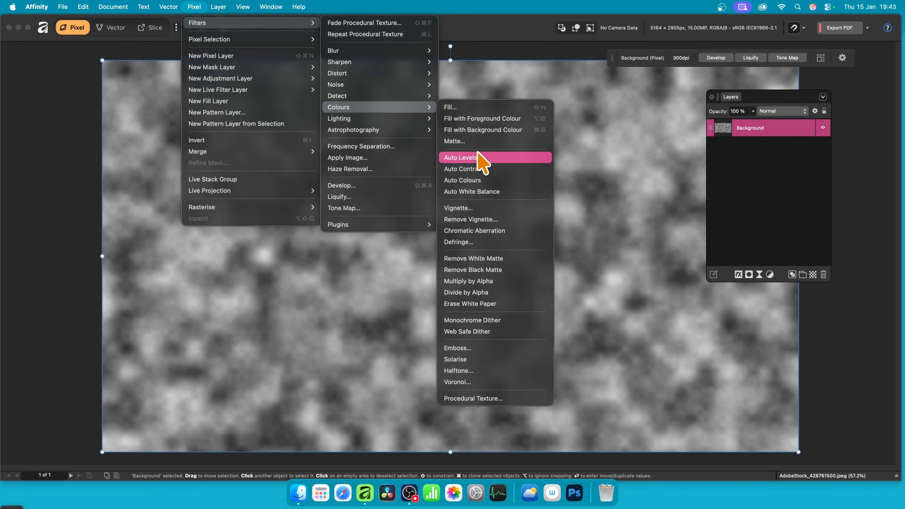
{"action": "left_click", "coordinate": [484, 400]}
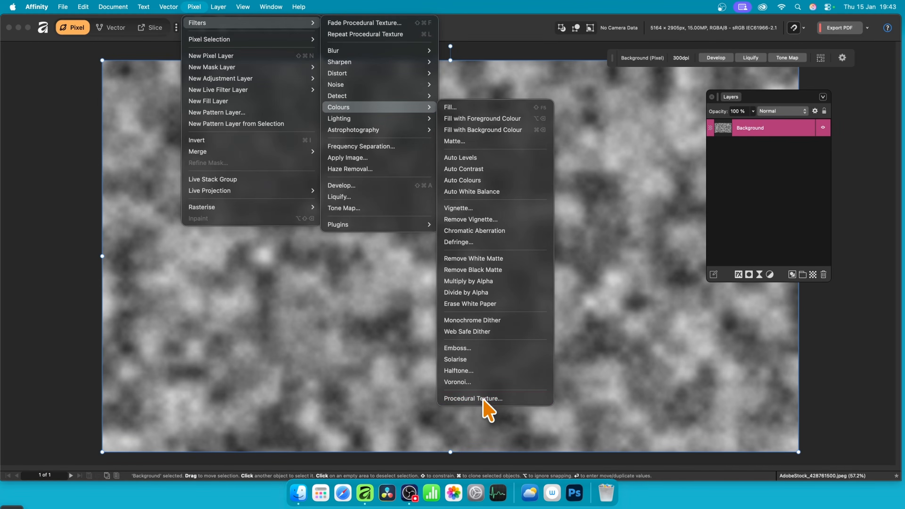
{"action": "left_click_drag", "start_coordinate": [779, 261], "coordinate": [301, 94]}
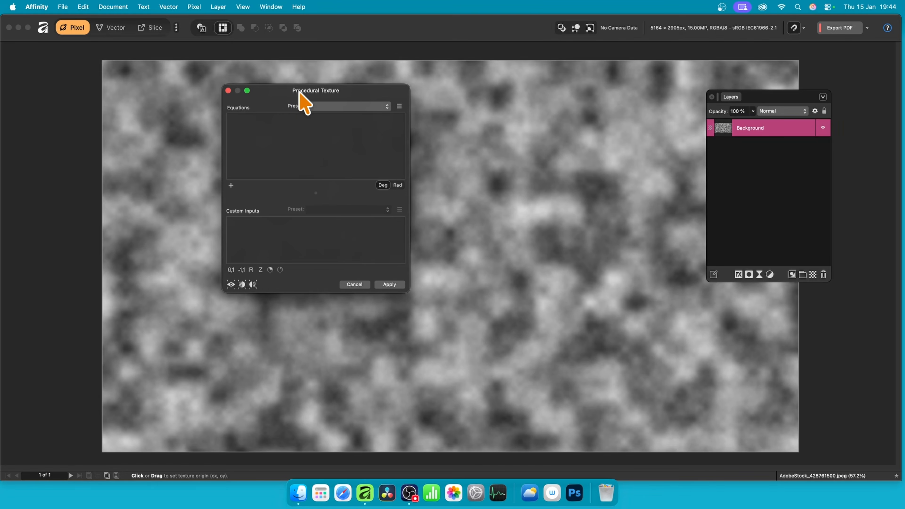
{"action": "left_click", "coordinate": [335, 106]}
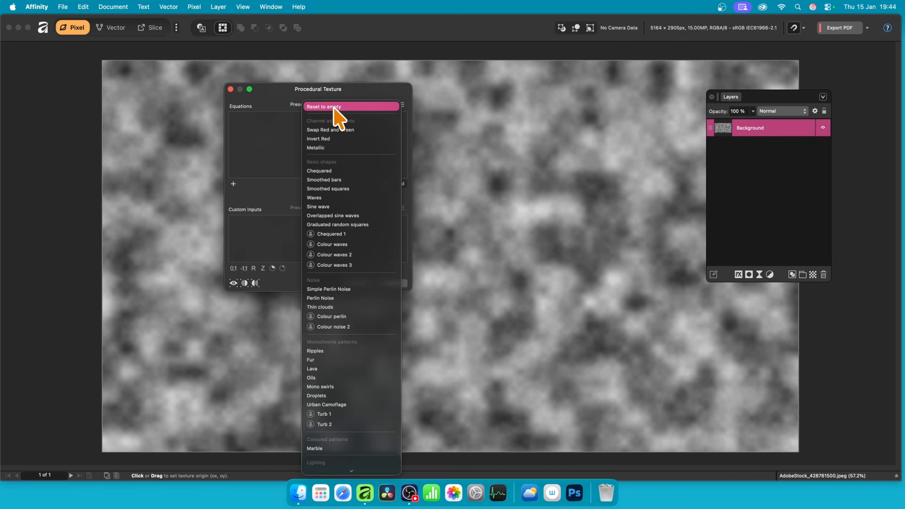
{"action": "left_click", "coordinate": [357, 298]}
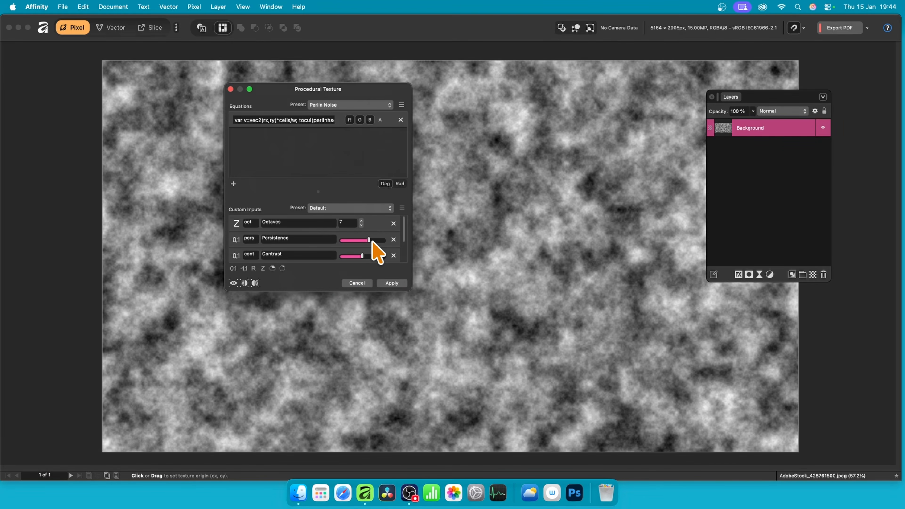
Raise the noise's Persistence to about four fifths and Contrast to about two thirds, set Octaves to 11, and apply the texture.
{"action": "left_click", "coordinate": [376, 240]}
{"action": "left_click", "coordinate": [369, 256]}
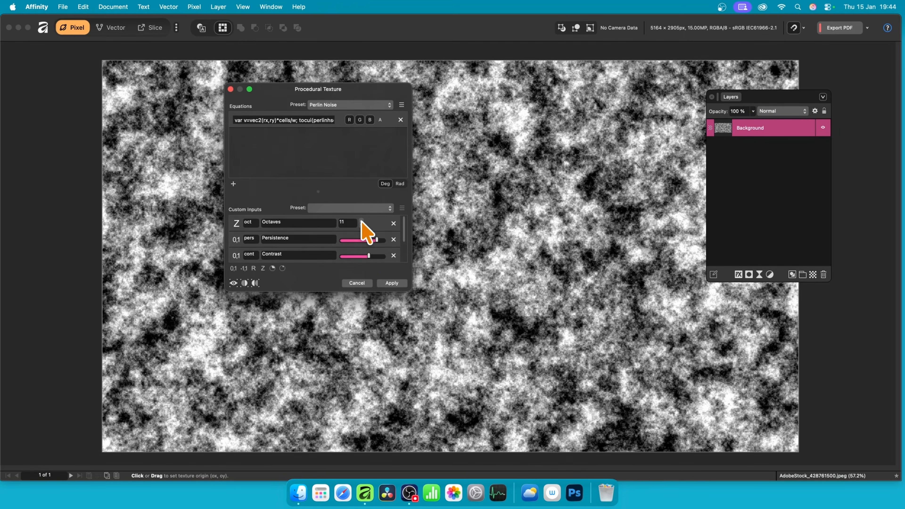
{"action": "left_click", "coordinate": [393, 284]}
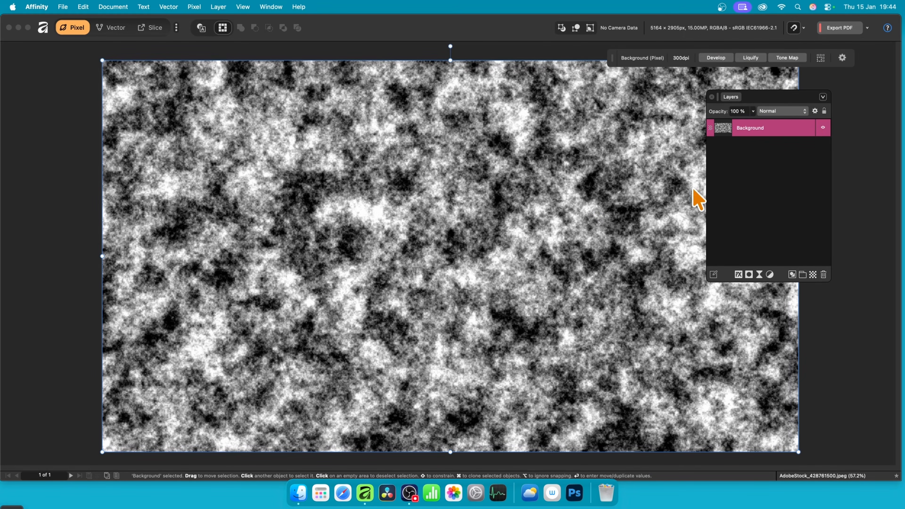
Fade the procedural texture to 28% with the Difference blend mode and apply it.
{"action": "left_click", "coordinate": [194, 6]}
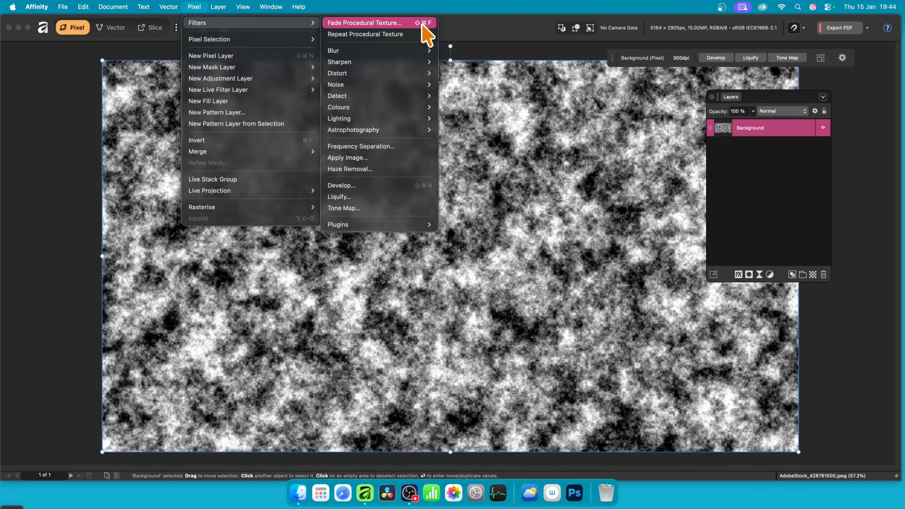
{"action": "left_click", "coordinate": [423, 24]}
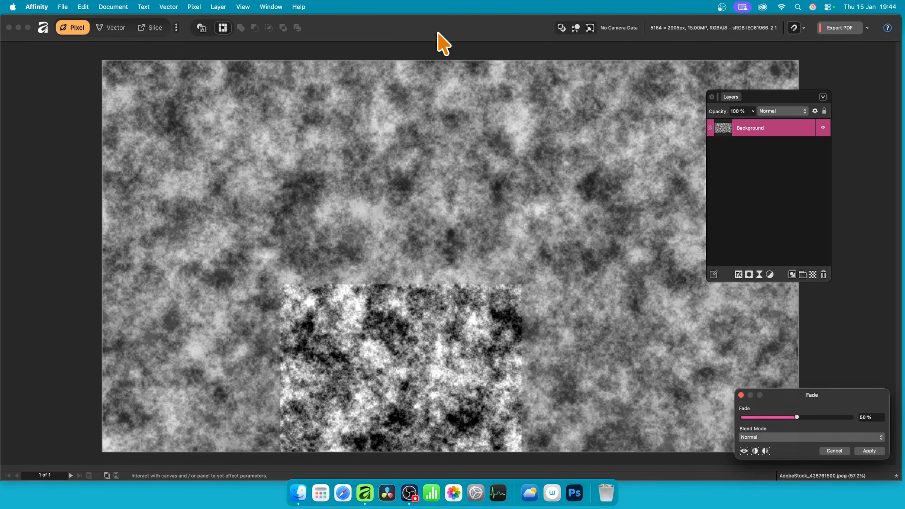
{"action": "left_click_drag", "start_coordinate": [784, 391], "coordinate": [430, 201]}
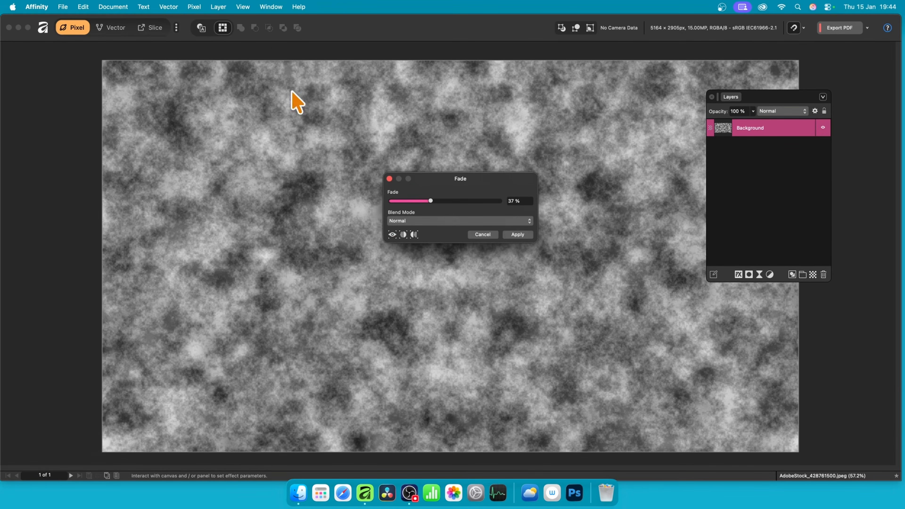
{"action": "left_click", "coordinate": [427, 223]}
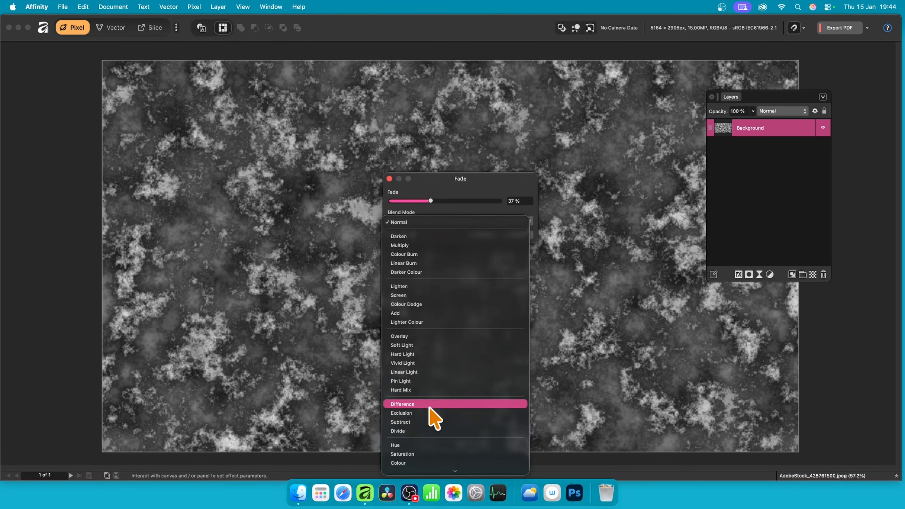
{"action": "left_click", "coordinate": [431, 404]}
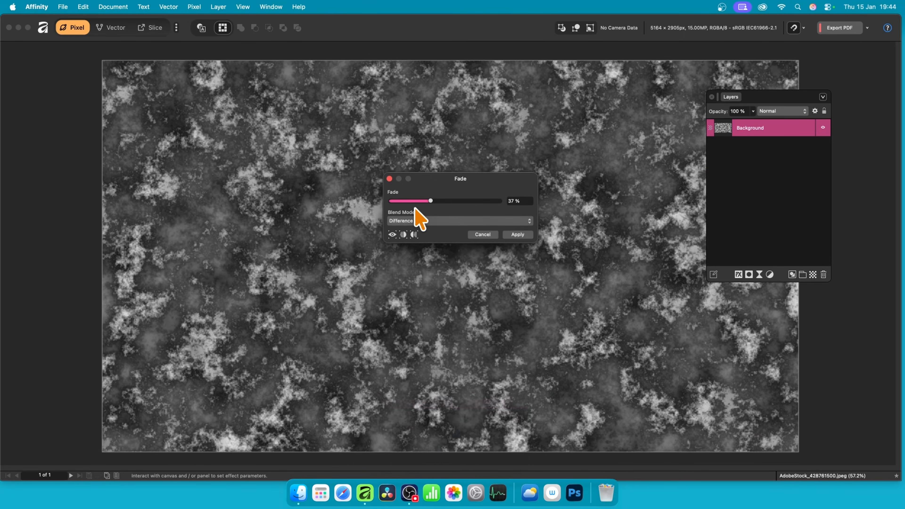
{"action": "mouse_move", "coordinate": [429, 202]}
{"action": "left_mouse_down"}
{"action": "mouse_move", "coordinate": [395, 202]}
{"action": "mouse_move", "coordinate": [445, 203]}
{"action": "mouse_move", "coordinate": [421, 208]}
{"action": "left_mouse_up"}
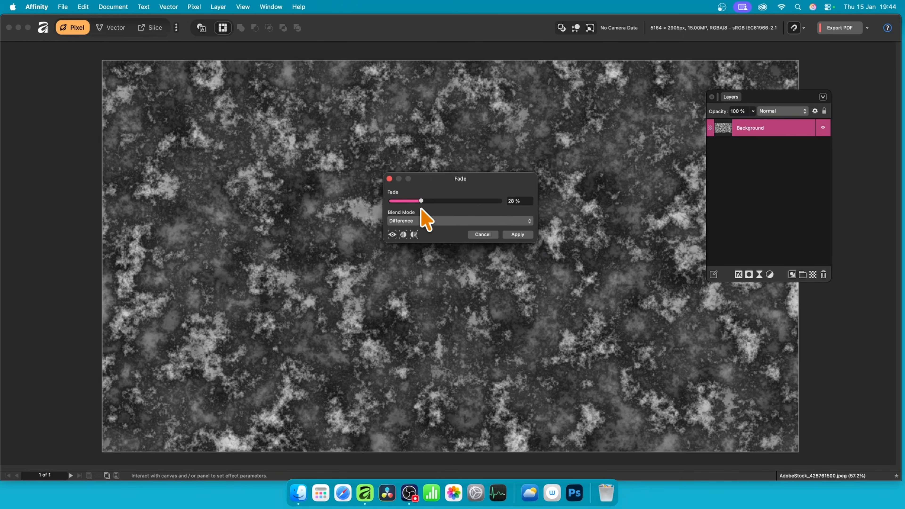
{"action": "left_click", "coordinate": [518, 235]}
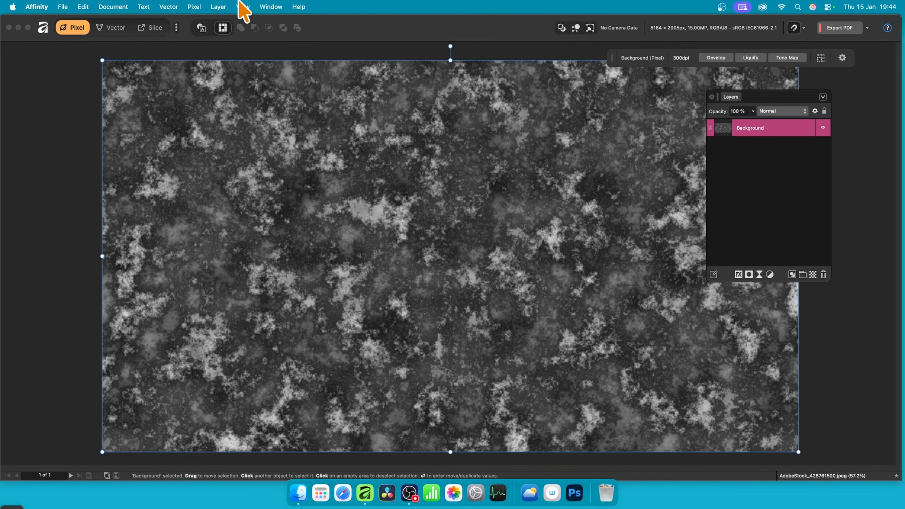
Apply a Box Blur with a radius of 37.1 px to the Background layer.
{"action": "left_click", "coordinate": [194, 7]}
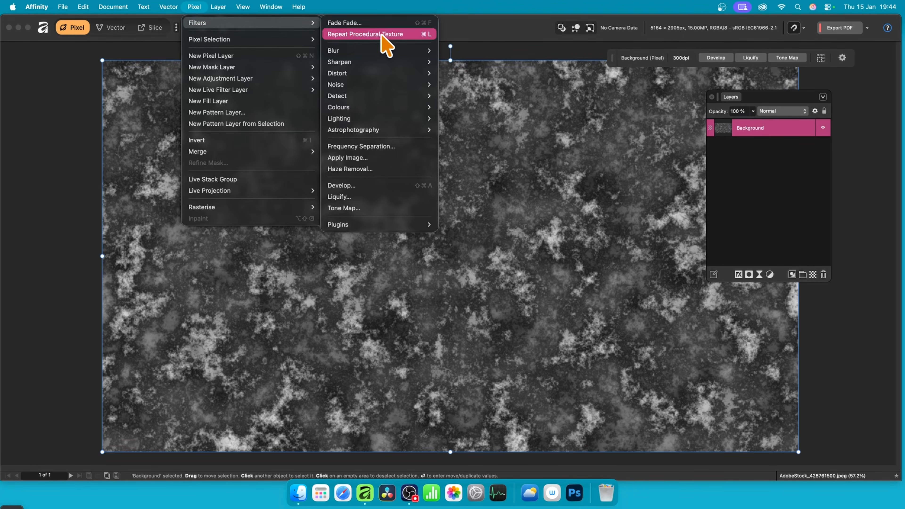
{"action": "mouse_move", "coordinate": [377, 51]}
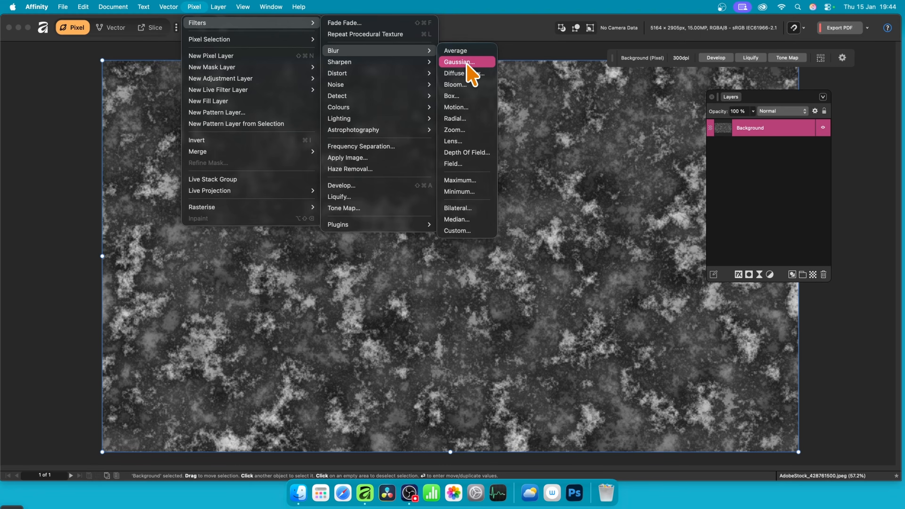
{"action": "left_click", "coordinate": [470, 97]}
{"action": "left_click_drag", "start_coordinate": [810, 407], "coordinate": [428, 220]}
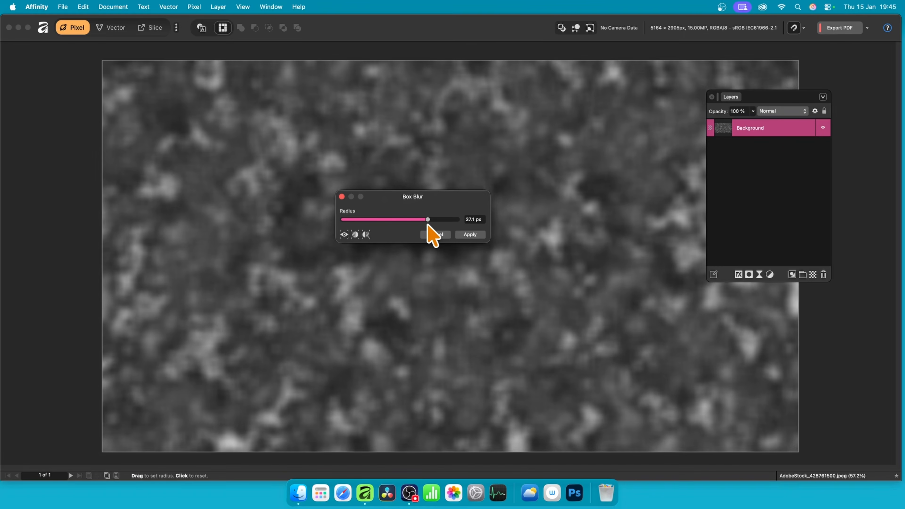
{"action": "left_click", "coordinate": [480, 235]}
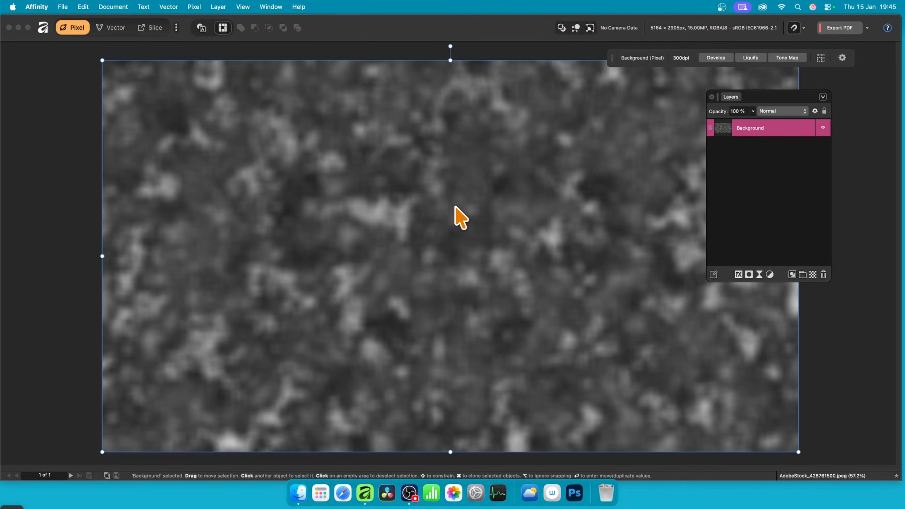
Start another Procedural Texture filter on the blurred Background layer using the Perlin Noise preset.
{"action": "left_click", "coordinate": [195, 7]}
{"action": "mouse_move", "coordinate": [202, 29]}
{"action": "mouse_move", "coordinate": [414, 114]}
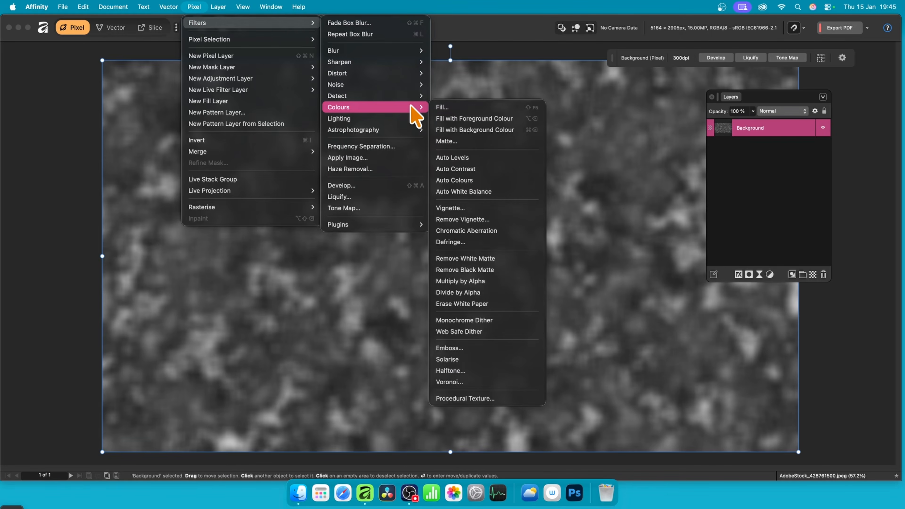
{"action": "left_click", "coordinate": [481, 399]}
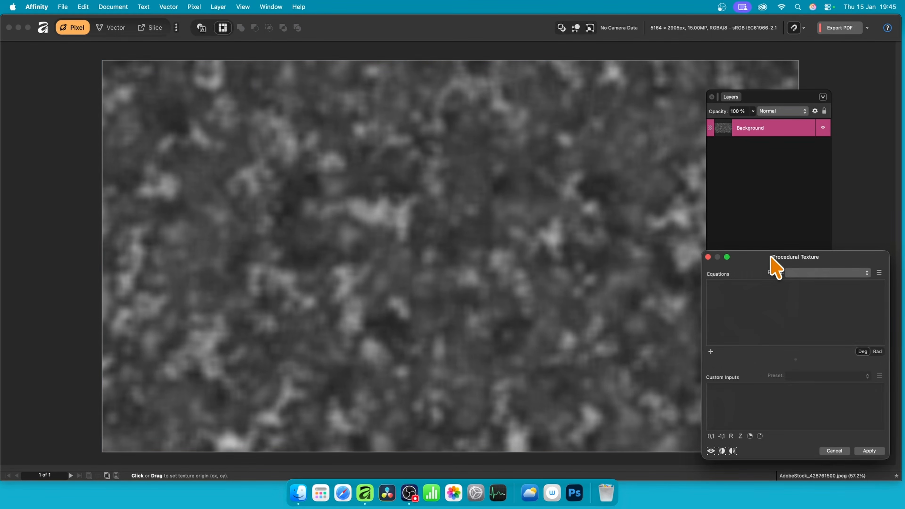
{"action": "left_click_drag", "start_coordinate": [772, 258], "coordinate": [348, 83]}
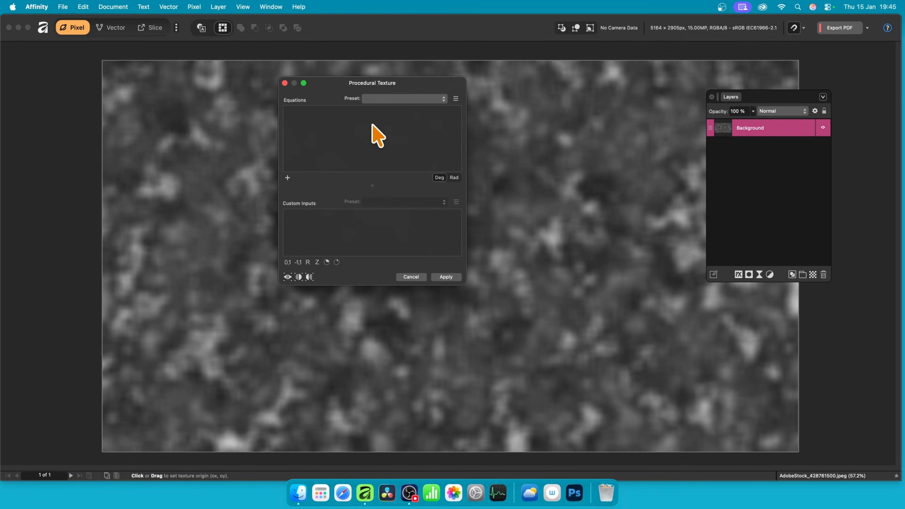
{"action": "left_click", "coordinate": [411, 99]}
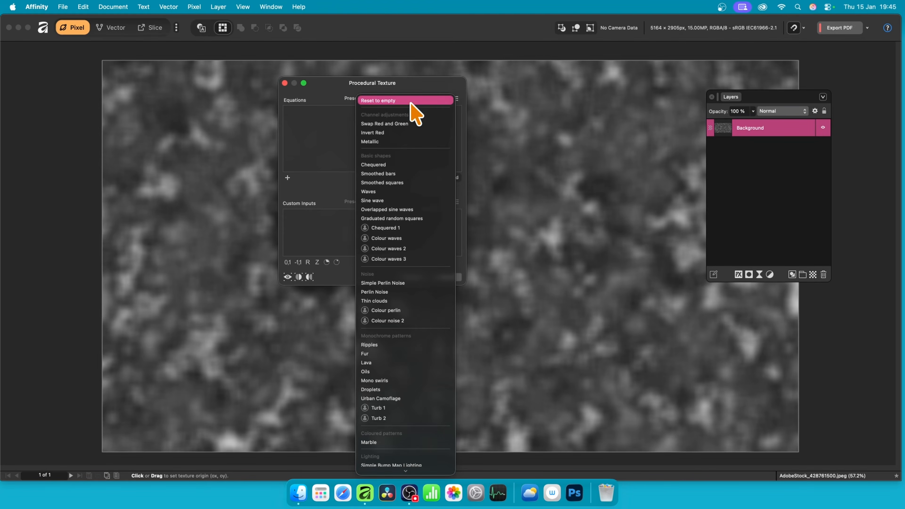
{"action": "left_click", "coordinate": [400, 291]}
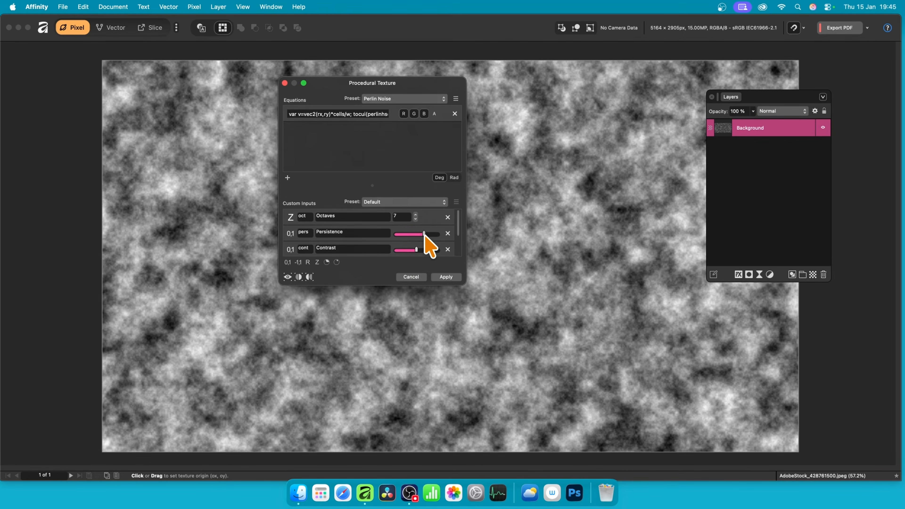
Raise the noise's Persistence slightly, lower Contrast to about one third, set Octaves to 2, and apply the texture.
{"action": "left_click_drag", "start_coordinate": [425, 233], "coordinate": [408, 250]}
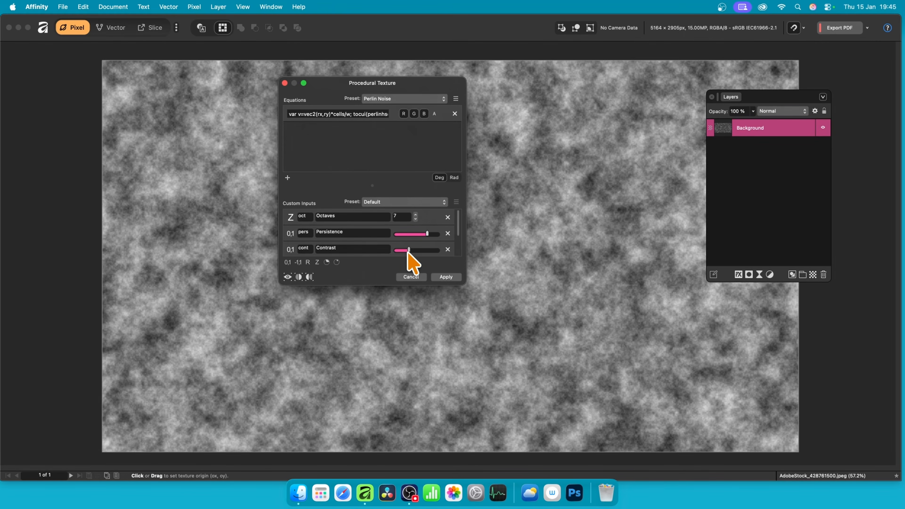
{"action": "left_click", "coordinate": [416, 219]}
{"action": "left_click", "coordinate": [416, 218]}
{"action": "left_click", "coordinate": [416, 218]}
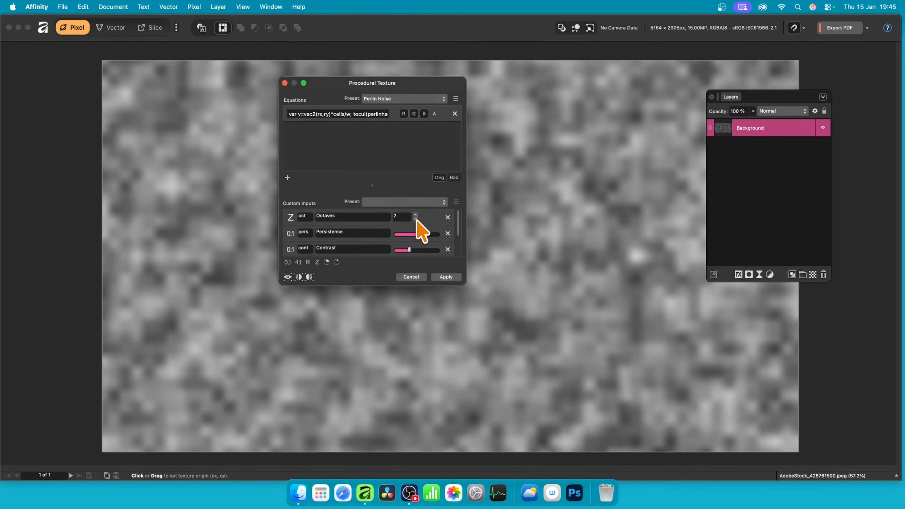
{"action": "left_click", "coordinate": [446, 277]}
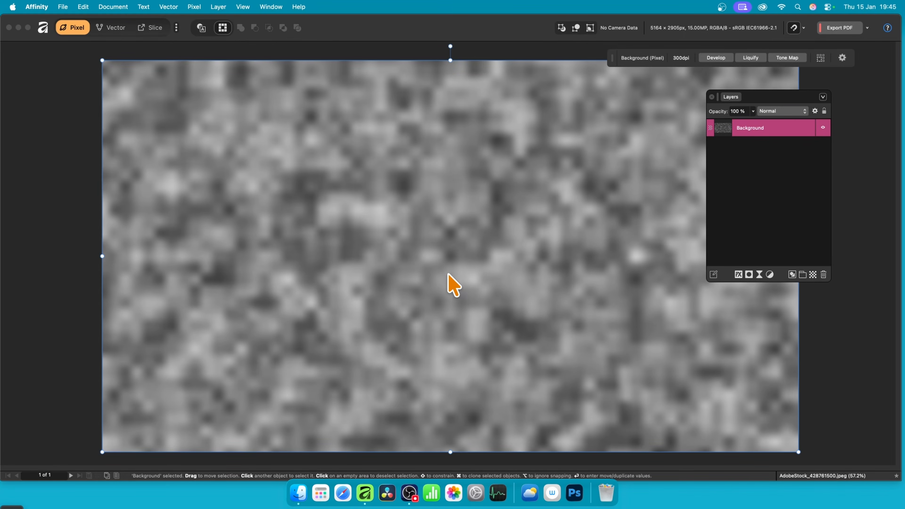
Fade the last procedural texture to 16% with the Screen blend mode and apply it.
{"action": "left_click", "coordinate": [194, 6]}
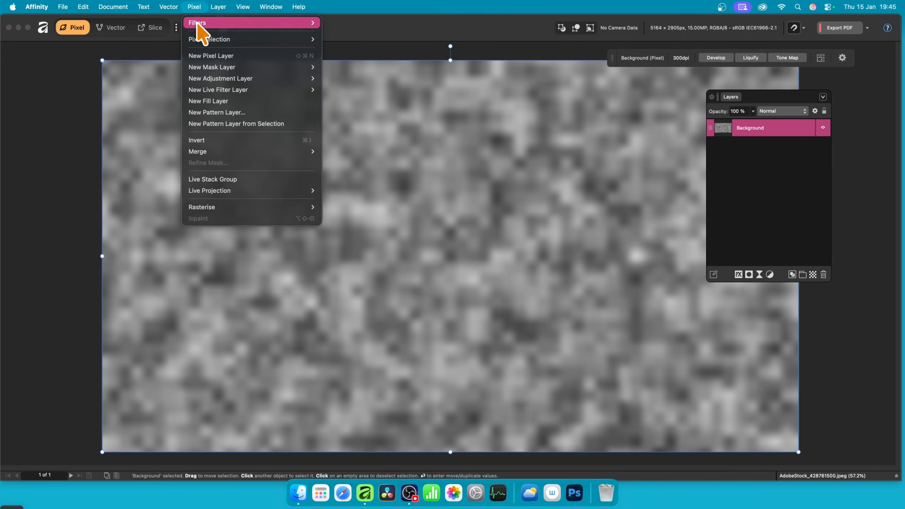
{"action": "mouse_move", "coordinate": [255, 24]}
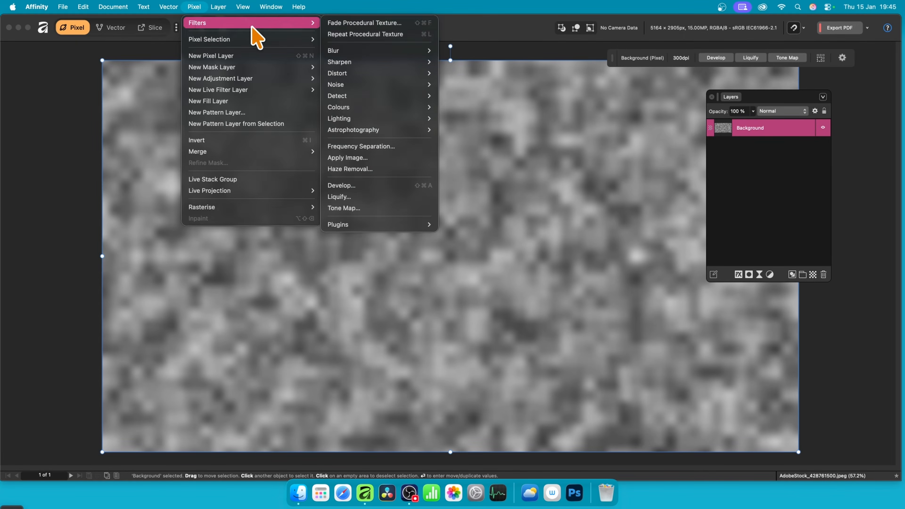
{"action": "left_click", "coordinate": [332, 24]}
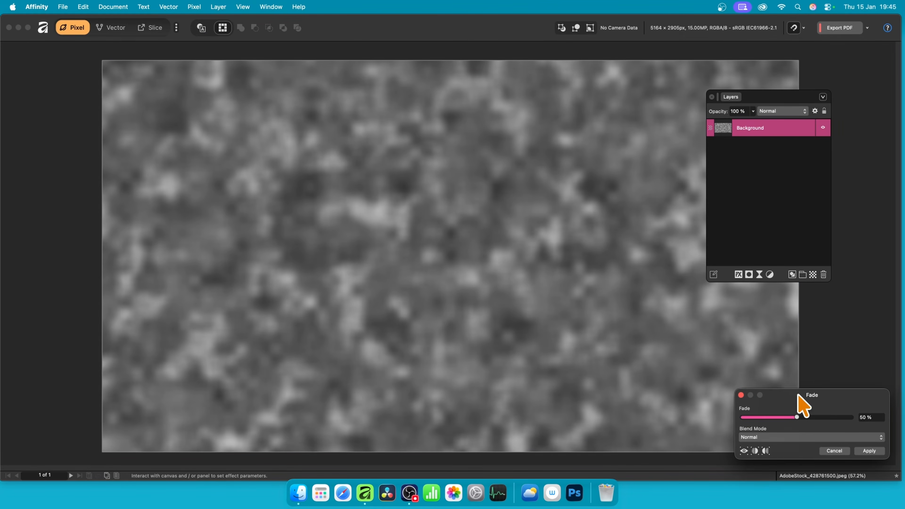
{"action": "left_click_drag", "start_coordinate": [800, 395], "coordinate": [414, 206]}
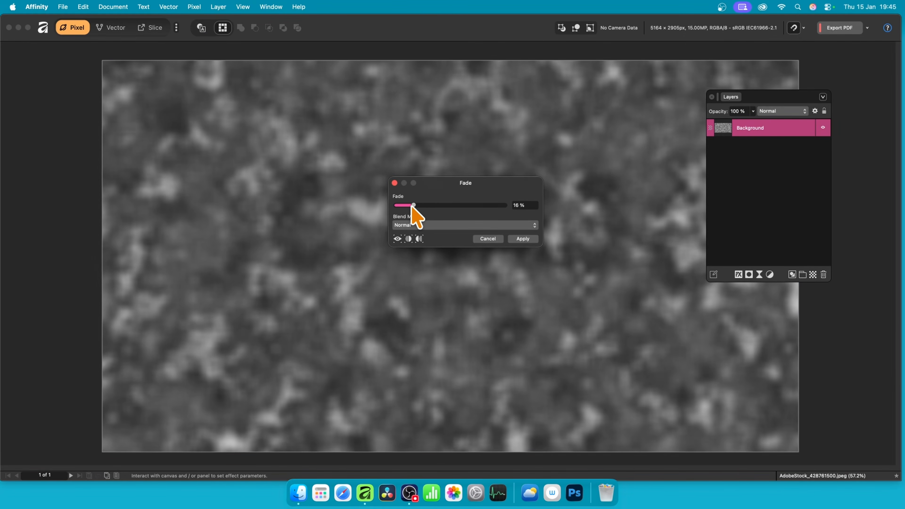
{"action": "left_click", "coordinate": [427, 225]}
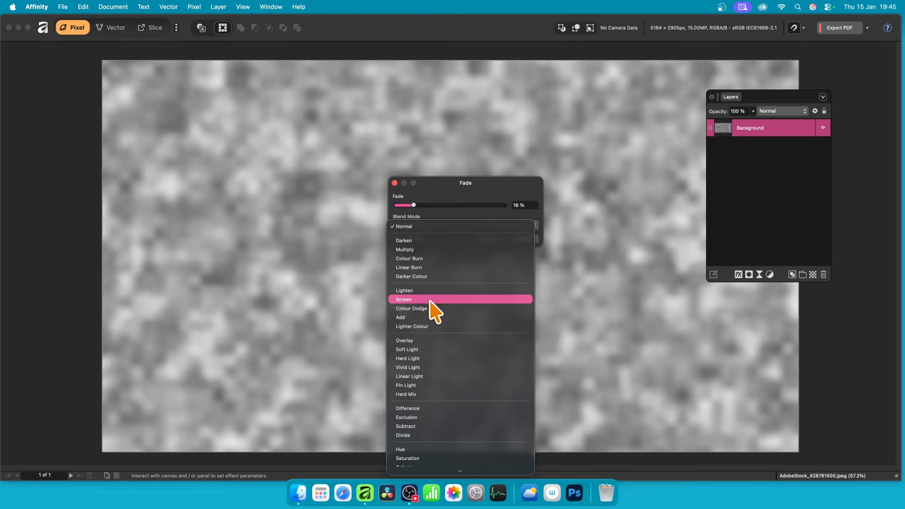
{"action": "left_click", "coordinate": [431, 301]}
{"action": "left_click", "coordinate": [523, 238]}
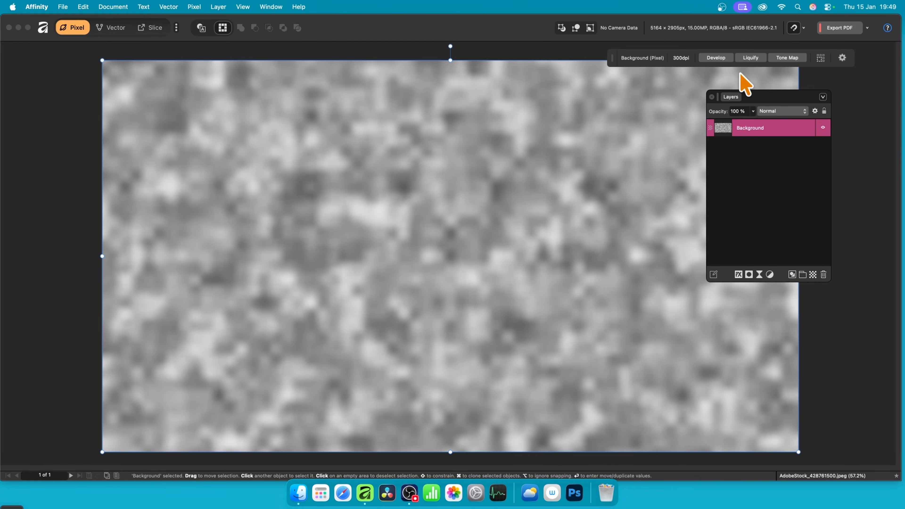
Apply the Auto Levels filter to the Background layer's noise.
{"action": "left_click", "coordinate": [195, 6]}
{"action": "mouse_move", "coordinate": [201, 23]}
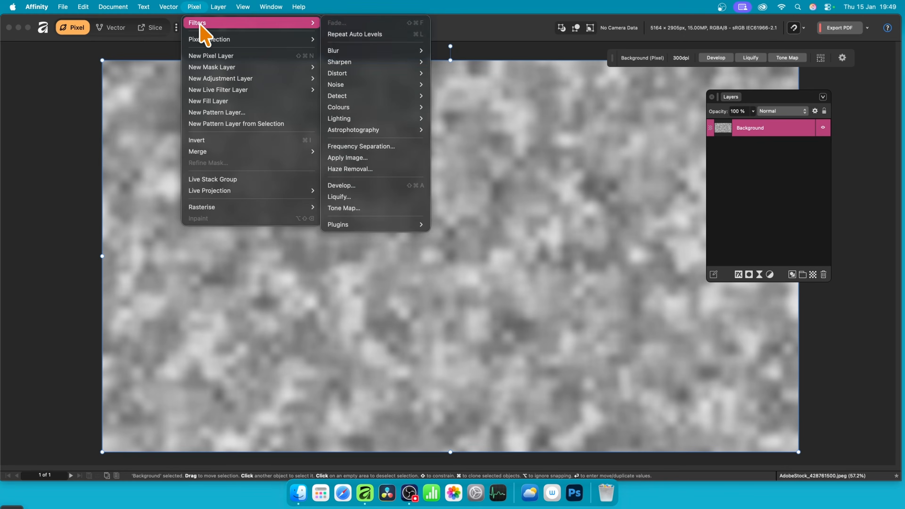
{"action": "mouse_move", "coordinate": [340, 108]}
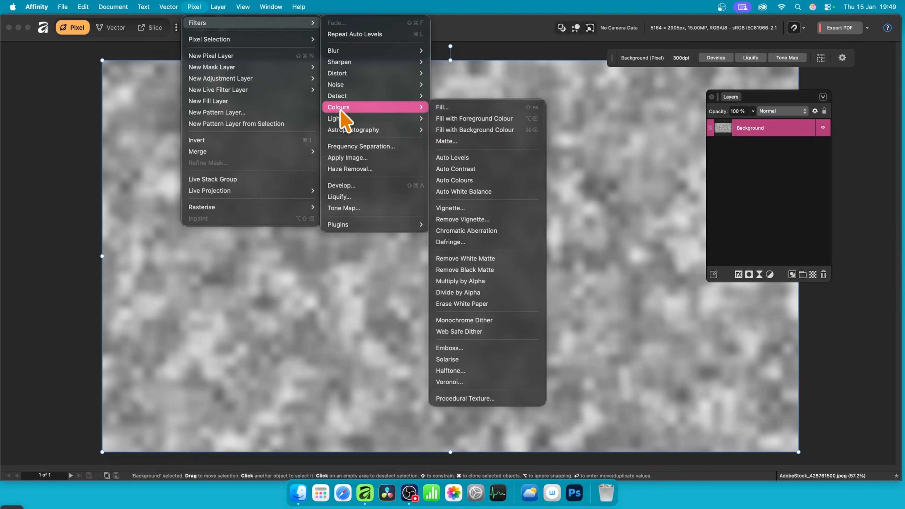
{"action": "left_click", "coordinate": [487, 158]}
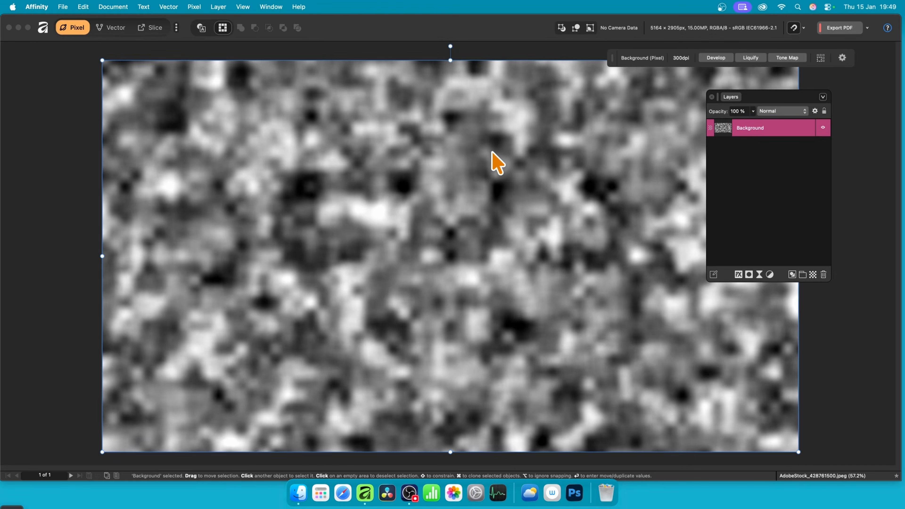
Start a Procedural Texture filter on the Background layer using the Perlin Noise preset.
{"action": "left_click", "coordinate": [194, 7]}
{"action": "mouse_move", "coordinate": [208, 24]}
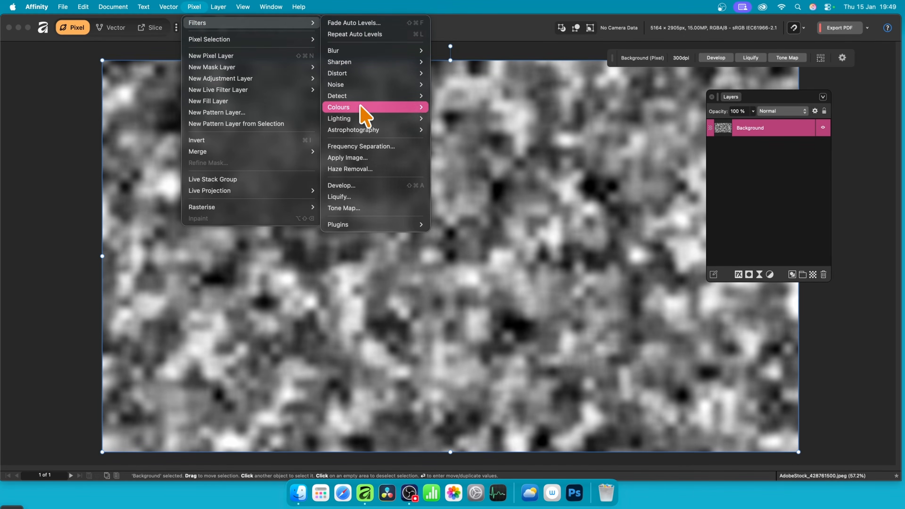
{"action": "mouse_move", "coordinate": [361, 107]}
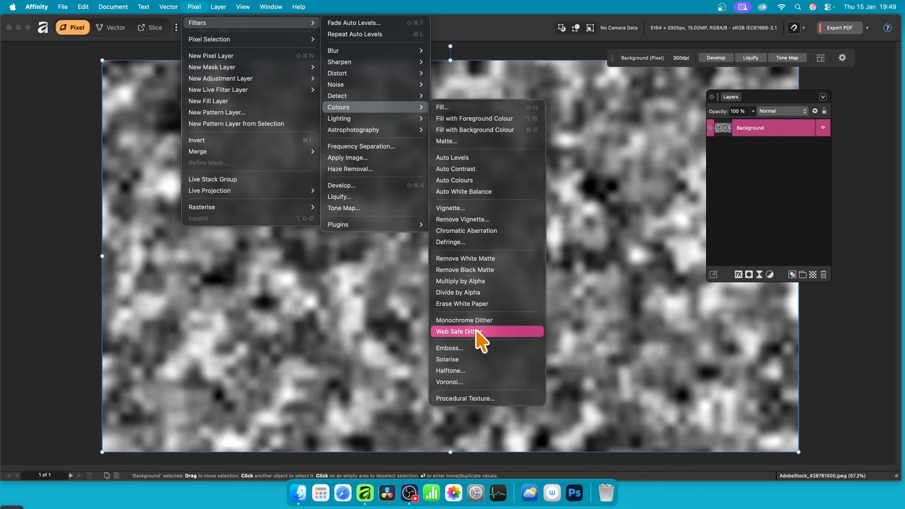
{"action": "left_click", "coordinate": [471, 399]}
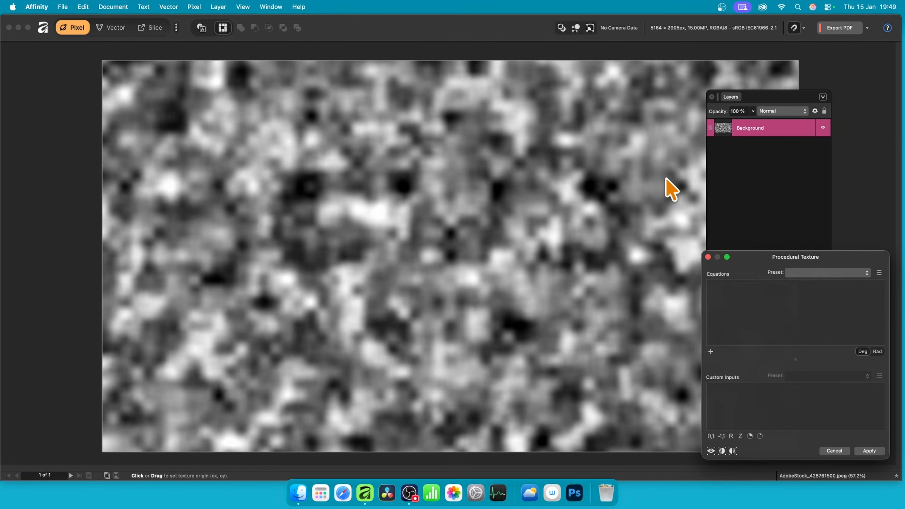
{"action": "left_click_drag", "start_coordinate": [779, 263], "coordinate": [389, 102]}
{"action": "left_click", "coordinate": [428, 116]}
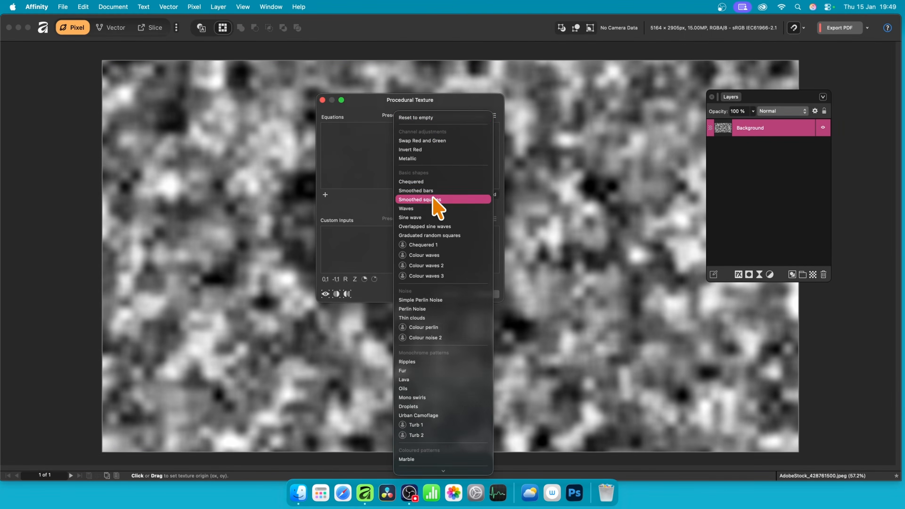
{"action": "left_click", "coordinate": [431, 309]}
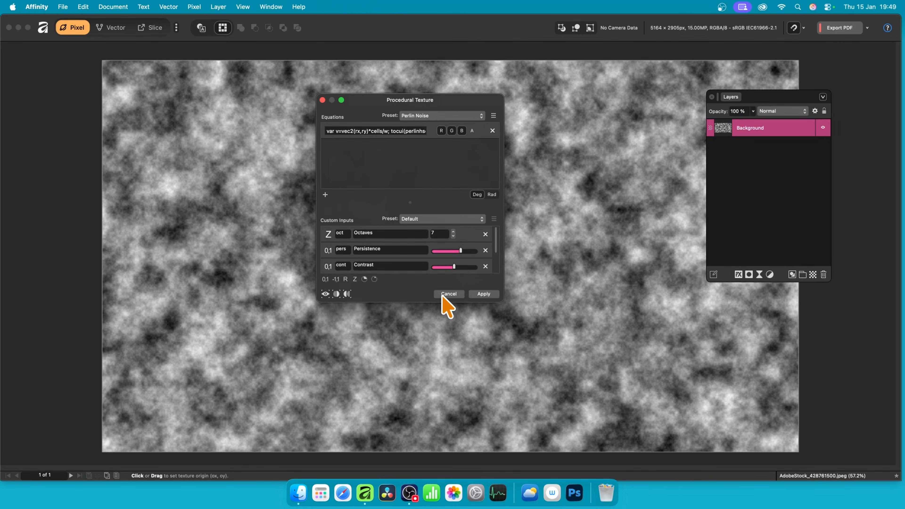
Set the noise's Octaves to 1, lower Persistence to nearly zero, raise Contrast to about 80%, and apply the texture.
{"action": "left_click", "coordinate": [453, 236]}
{"action": "left_click", "coordinate": [453, 236]}
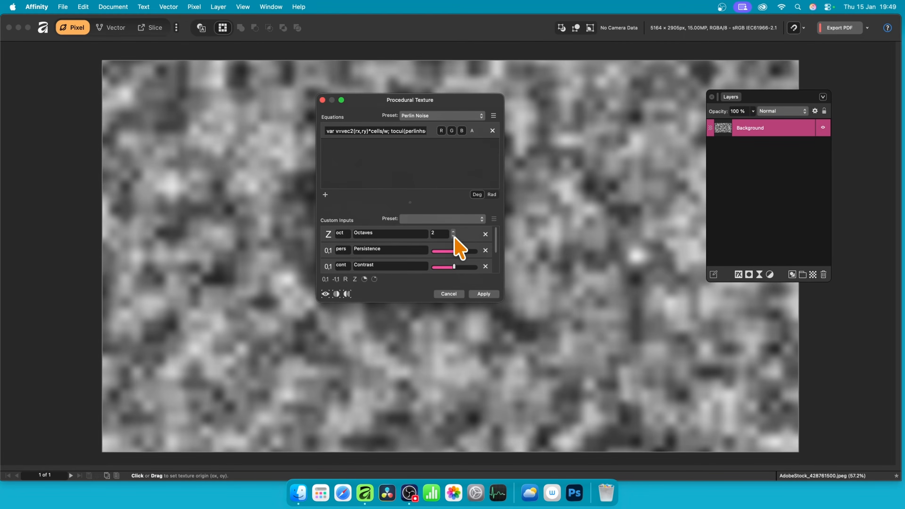
{"action": "left_click", "coordinate": [453, 236]}
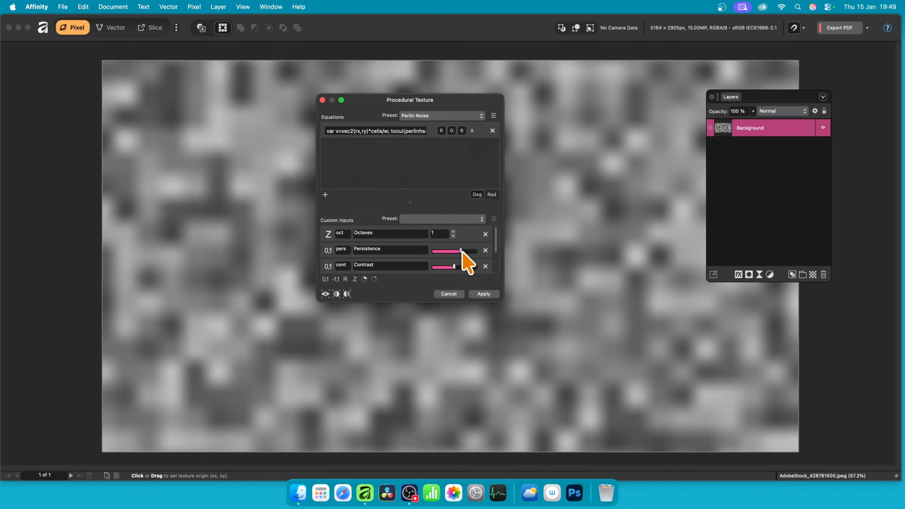
{"action": "left_click_drag", "start_coordinate": [450, 251], "coordinate": [470, 268]}
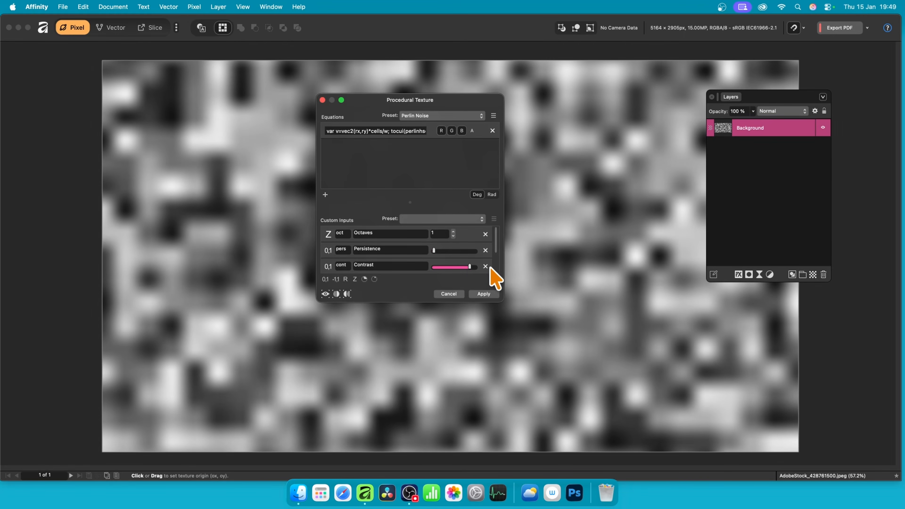
{"action": "left_click", "coordinate": [485, 294]}
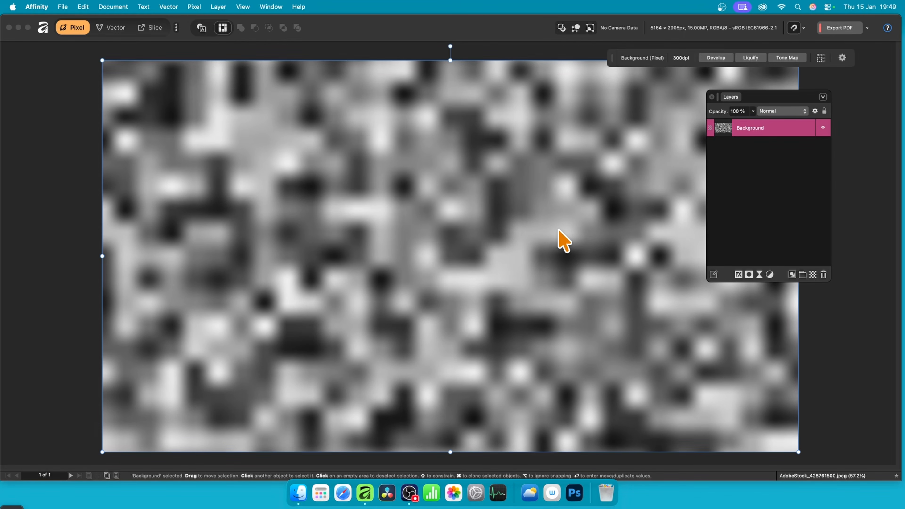
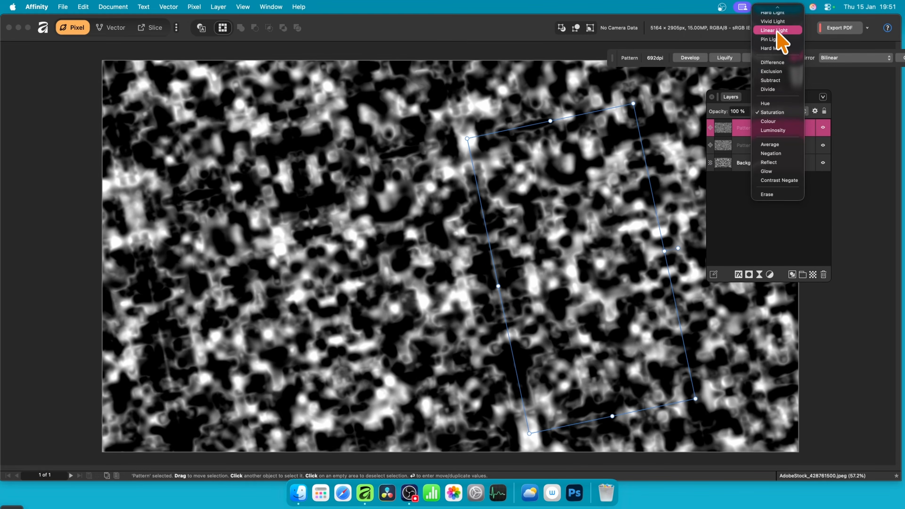
Set the upper Pattern layer's blend mode to Linear Light and shift its pattern slightly up and to the right.
{"action": "left_click", "coordinate": [778, 32]}
{"action": "left_click_drag", "start_coordinate": [520, 175], "coordinate": [557, 149]}
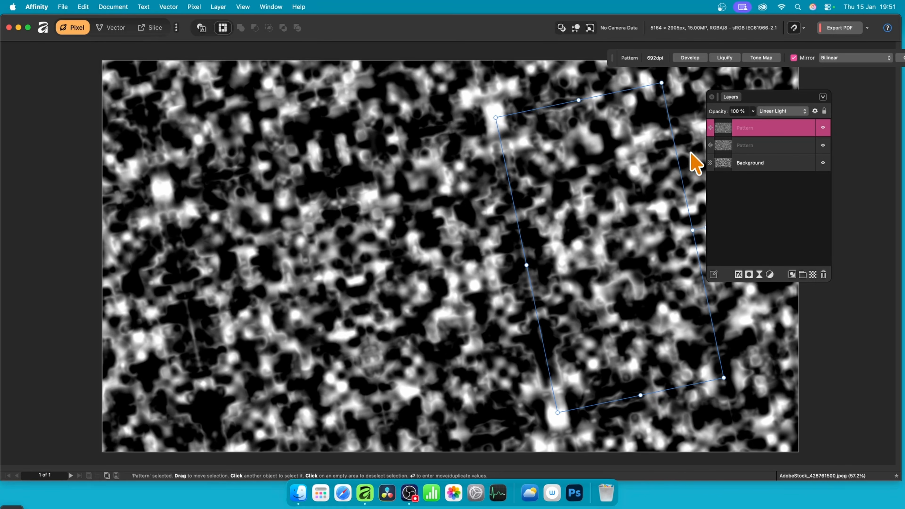
Merge the visible Pattern and Background layers.
{"action": "left_click", "coordinate": [196, 6]}
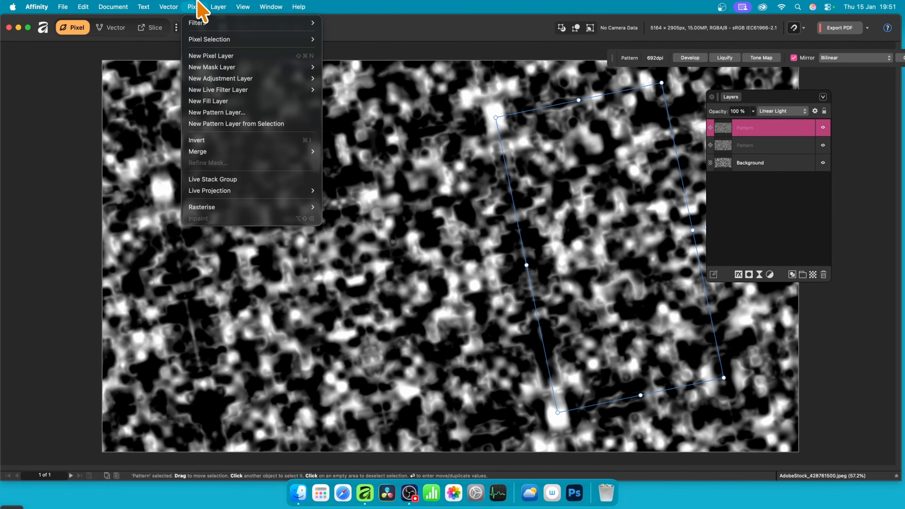
{"action": "mouse_move", "coordinate": [262, 151]}
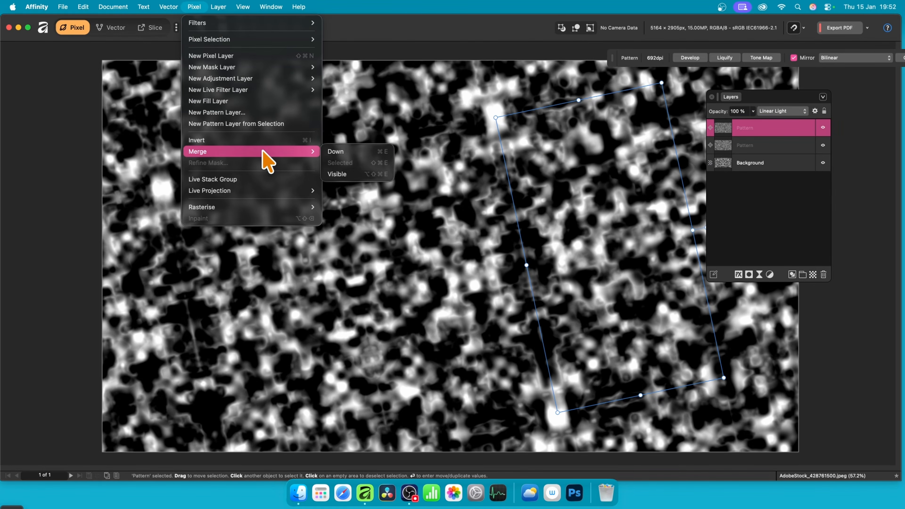
{"action": "left_click", "coordinate": [333, 175]}
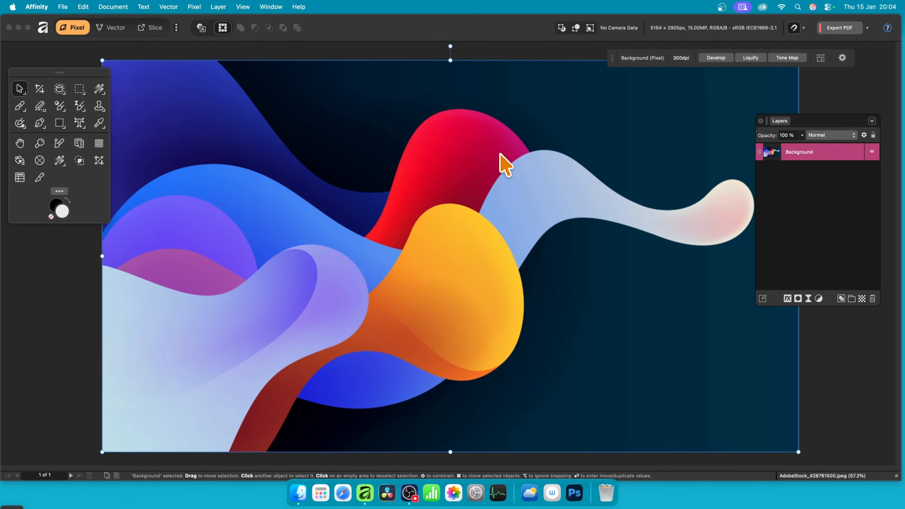
Start a Procedural Texture filter on the colourful Background image with the Colour perlin preset and remove its alpha-channel equation.
{"action": "left_click", "coordinate": [194, 7]}
{"action": "mouse_move", "coordinate": [196, 26]}
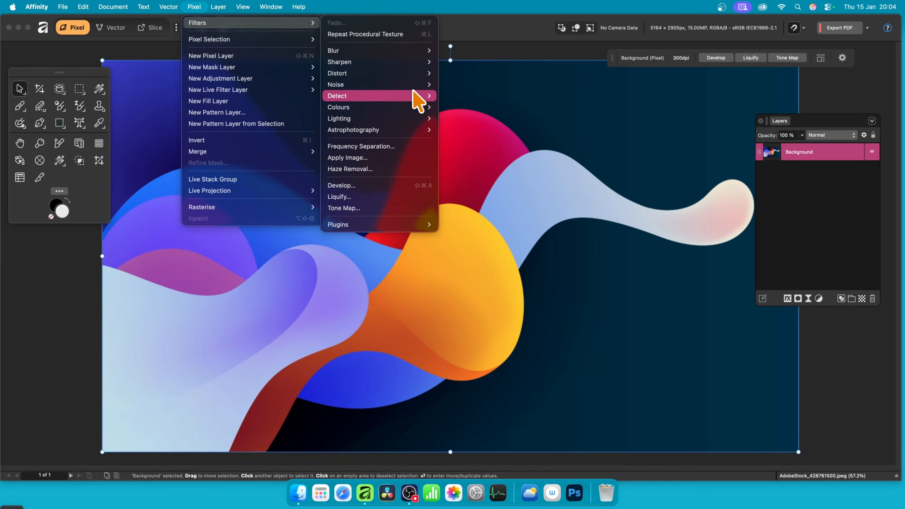
{"action": "mouse_move", "coordinate": [424, 107]}
{"action": "left_click", "coordinate": [509, 399]}
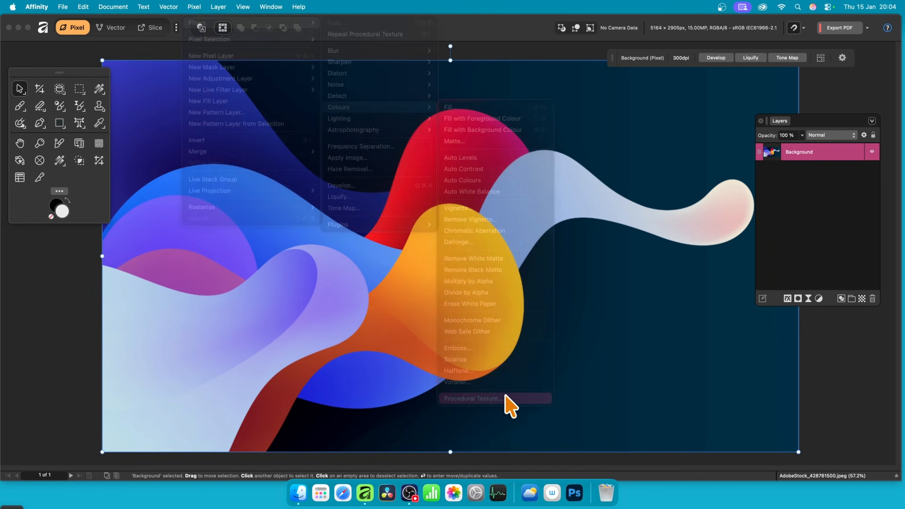
{"action": "left_click_drag", "start_coordinate": [814, 263], "coordinate": [491, 106]}
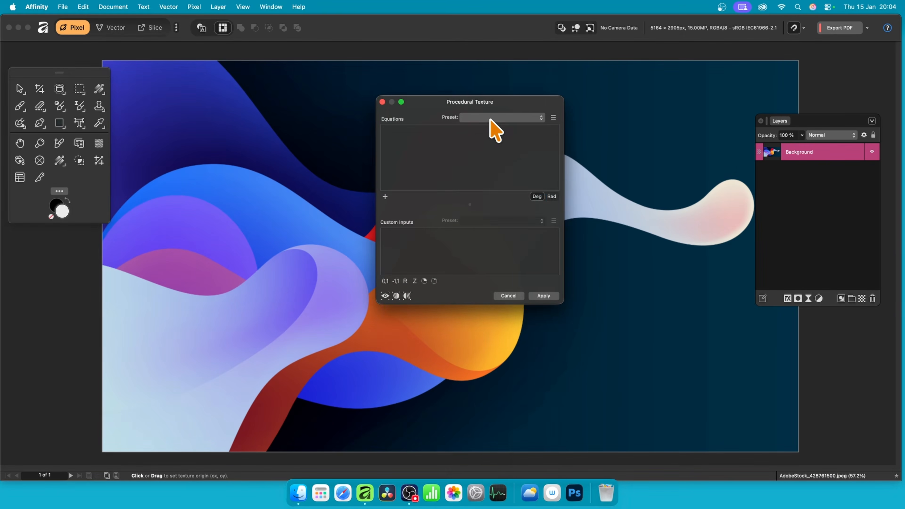
{"action": "left_click", "coordinate": [494, 118]}
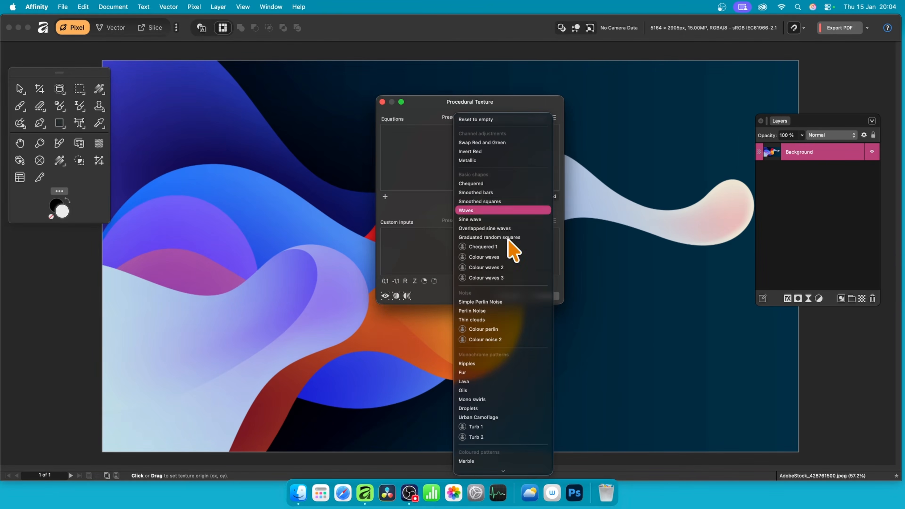
{"action": "left_click", "coordinate": [510, 330]}
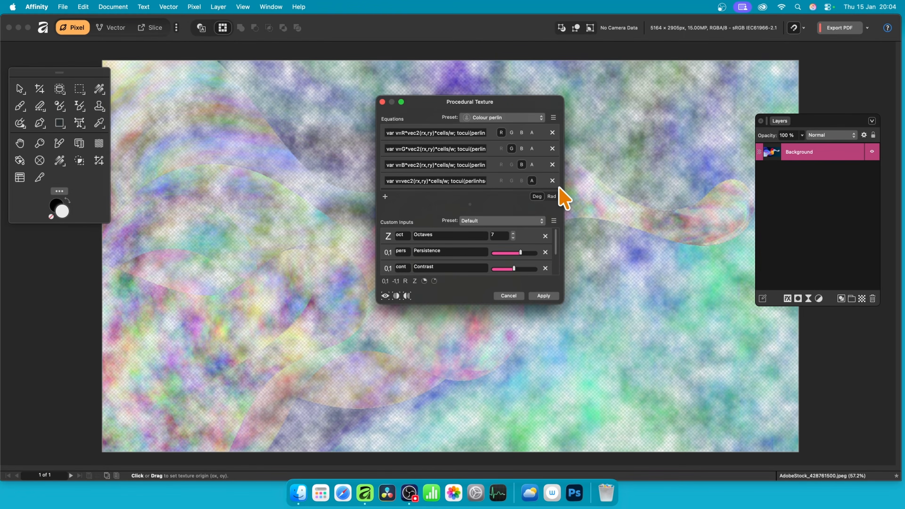
{"action": "left_click", "coordinate": [552, 181]}
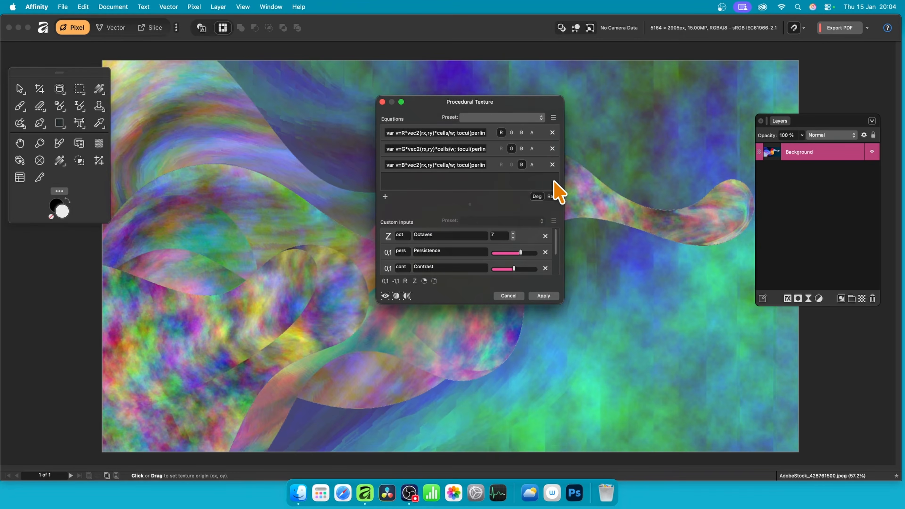
Change the red-channel equation's multiplier to (R+2*B), keeping the texture dialog clear of the image centre.
{"action": "left_click_drag", "start_coordinate": [450, 102], "coordinate": [588, 91]}
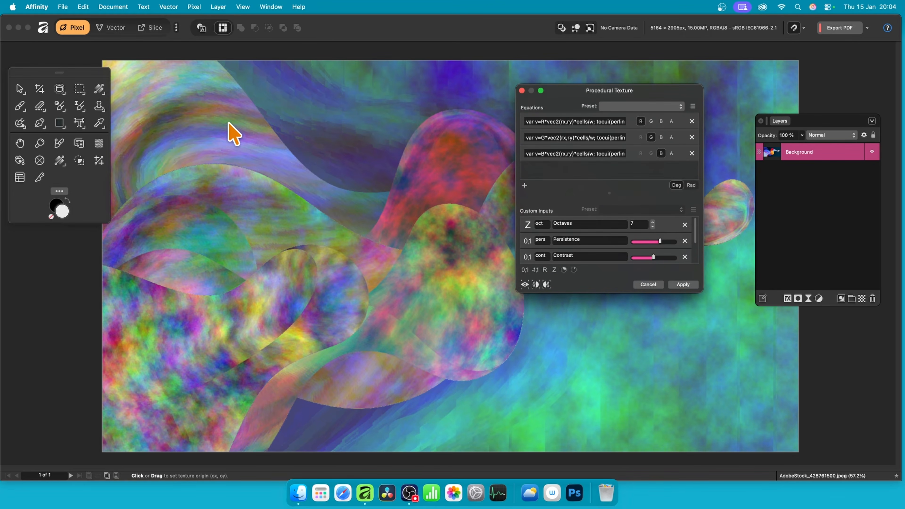
{"action": "left_click", "coordinate": [542, 122]}
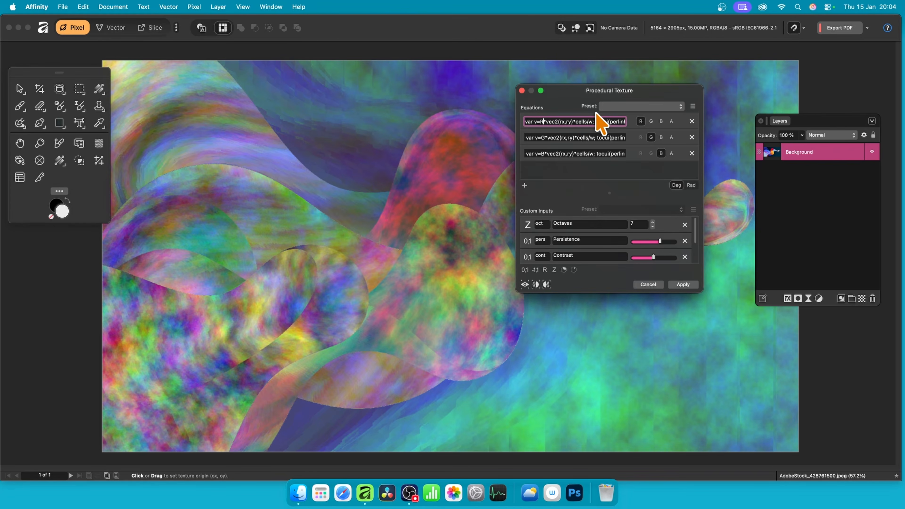
{"action": "type", "text": "(R+2*B)"}
{"action": "key", "text": "Return"}
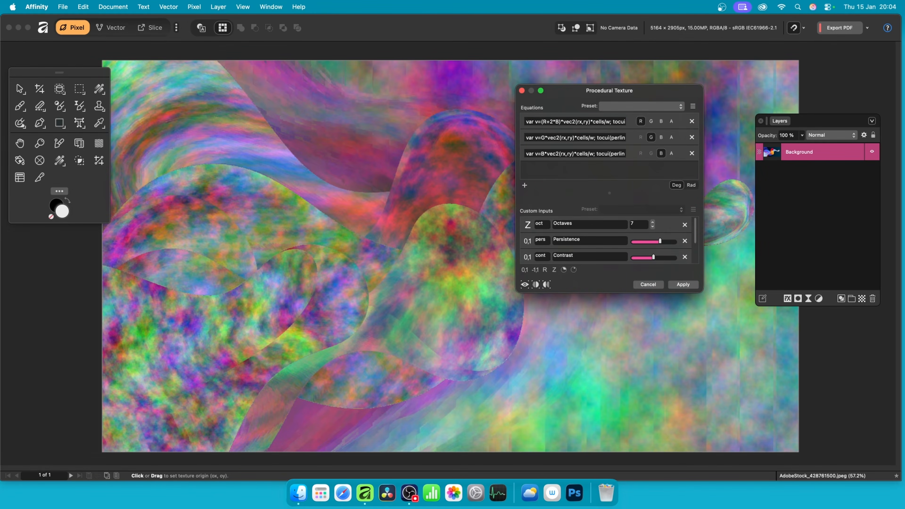
Change the green-channel equation's multiplier to (G-B).
{"action": "left_click", "coordinate": [544, 138]}
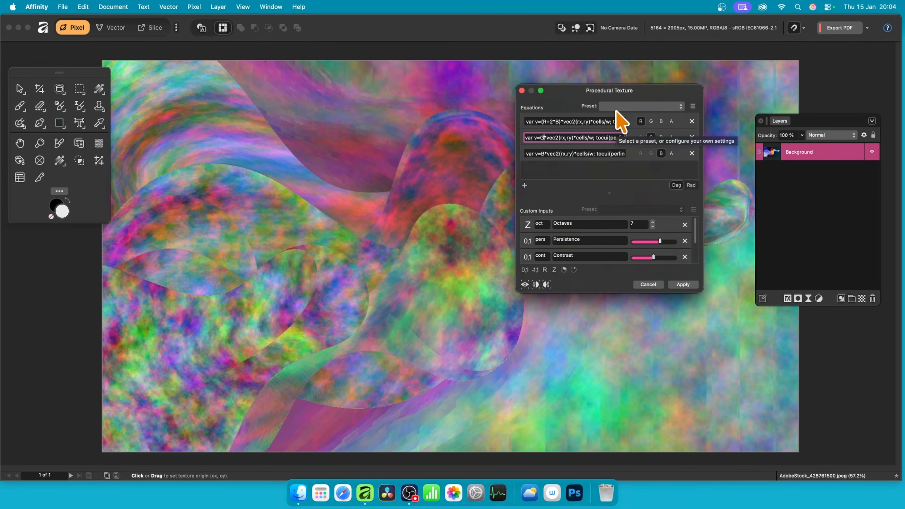
{"action": "key", "text": "Left"}
{"action": "type", "text": "(G"}
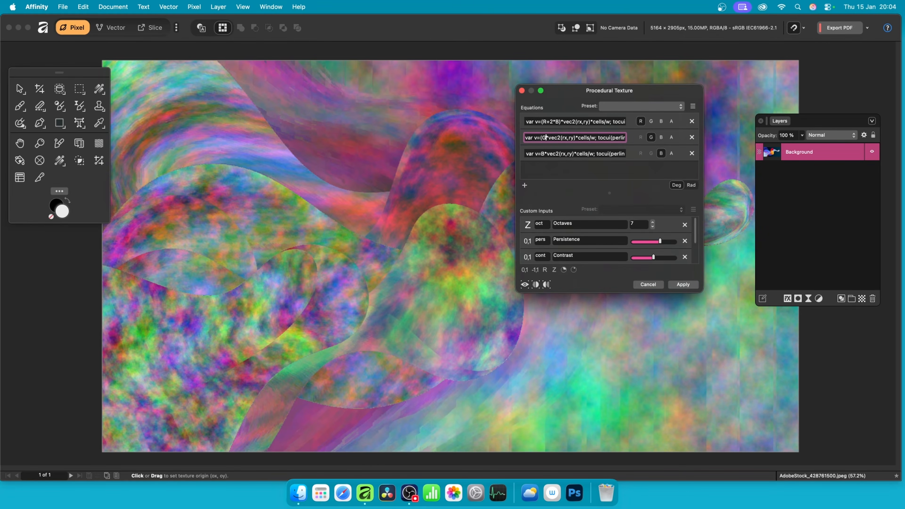
{"action": "type", "text": "-B)"}
{"action": "key", "text": "Return"}
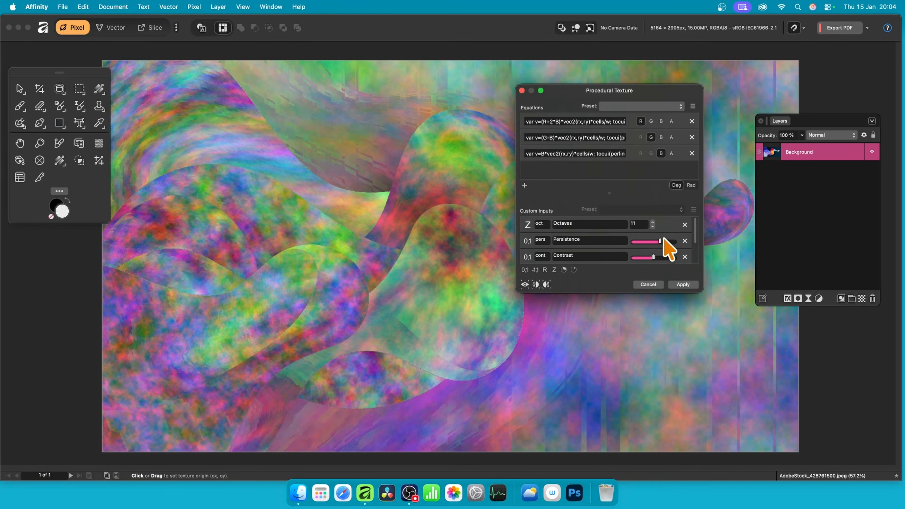
Raise the texture's contrast and apply it, and repeat the Procedural Texture filter once on the Background layer.
{"action": "mouse_move", "coordinate": [660, 243]}
{"action": "left_mouse_down"}
{"action": "mouse_move", "coordinate": [652, 244]}
{"action": "mouse_move", "coordinate": [664, 243]}
{"action": "mouse_move", "coordinate": [663, 257]}
{"action": "left_mouse_up"}
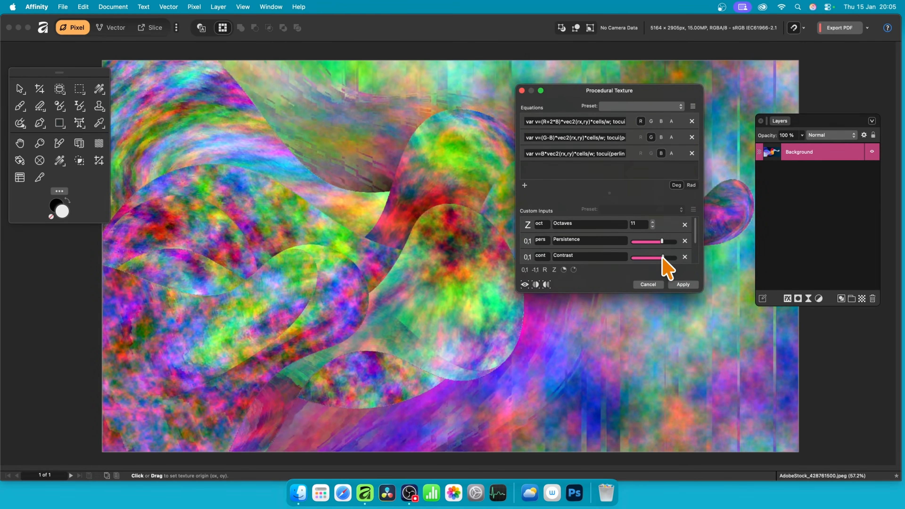
{"action": "left_click", "coordinate": [683, 285]}
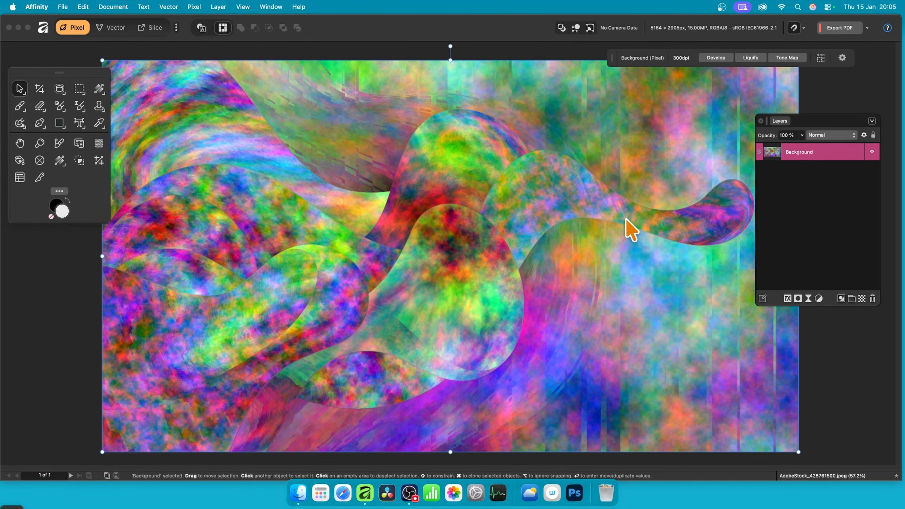
{"action": "left_click", "coordinate": [192, 7]}
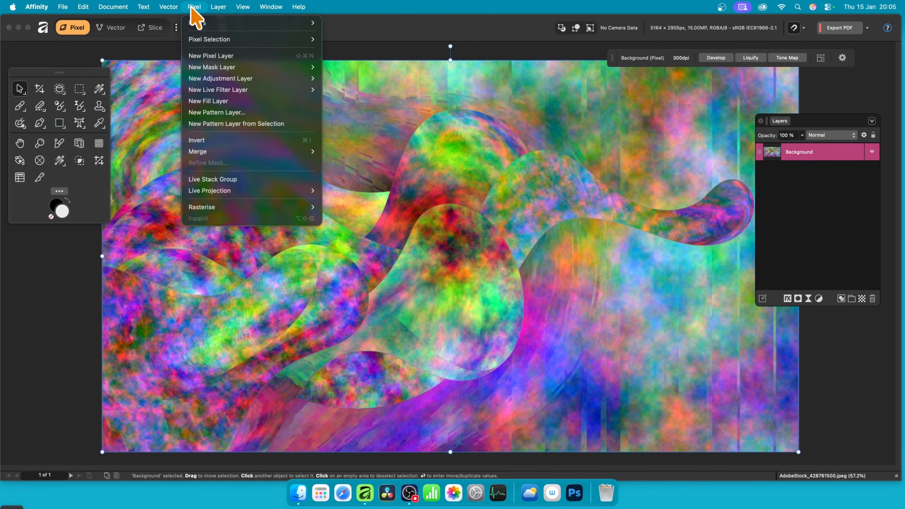
{"action": "mouse_move", "coordinate": [191, 25]}
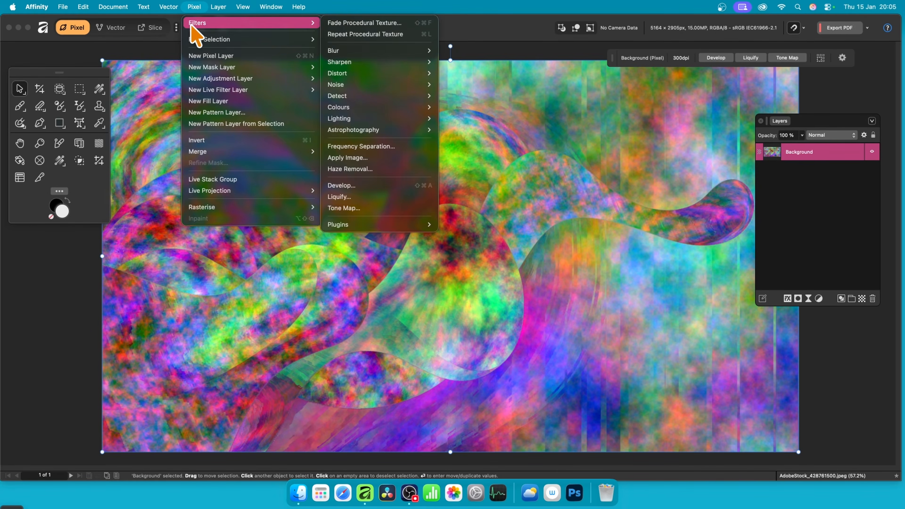
{"action": "left_click", "coordinate": [344, 35]}
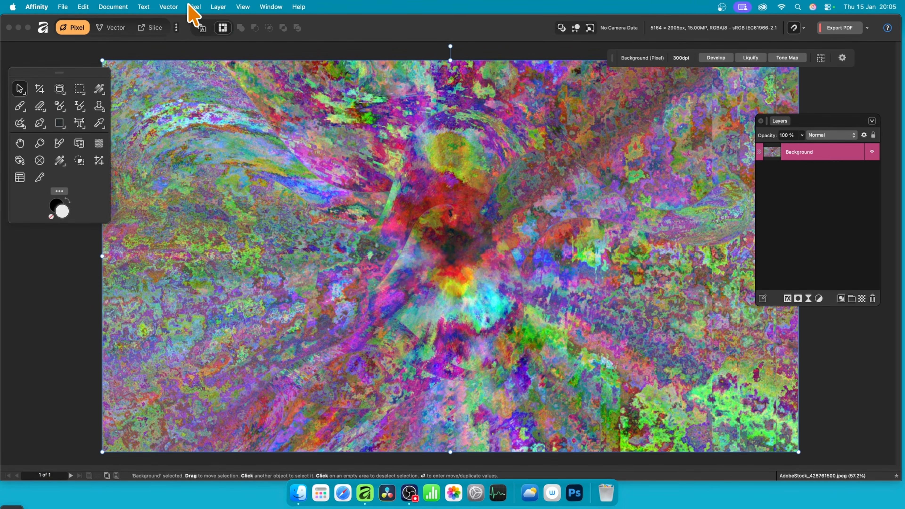
Start fading the repeated Procedural Texture at 50%, with the Fade dialog placed near the image centre.
{"action": "left_click", "coordinate": [198, 7]}
{"action": "mouse_move", "coordinate": [201, 22]}
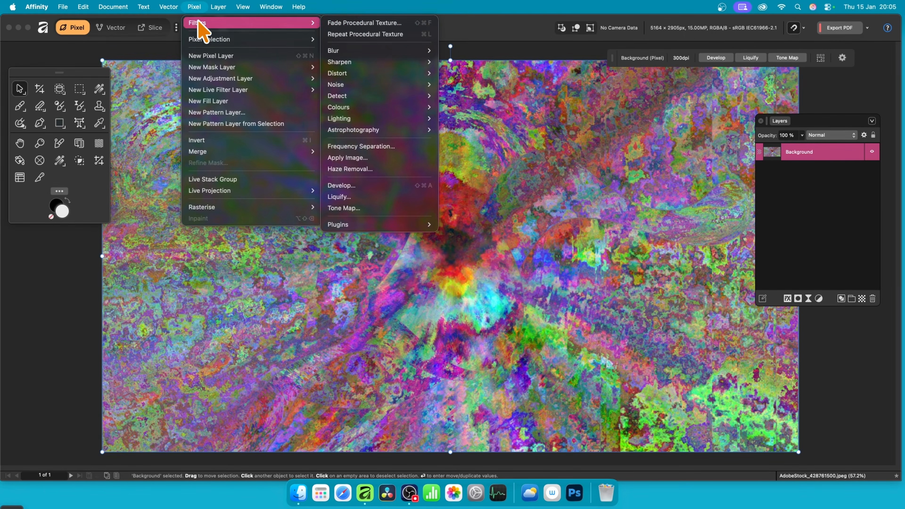
{"action": "left_click", "coordinate": [351, 22]}
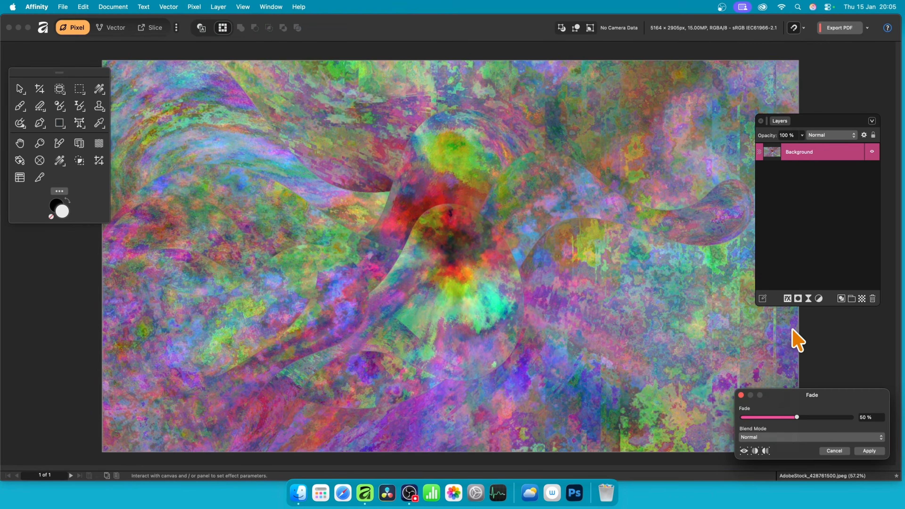
{"action": "left_click_drag", "start_coordinate": [823, 399], "coordinate": [434, 195]}
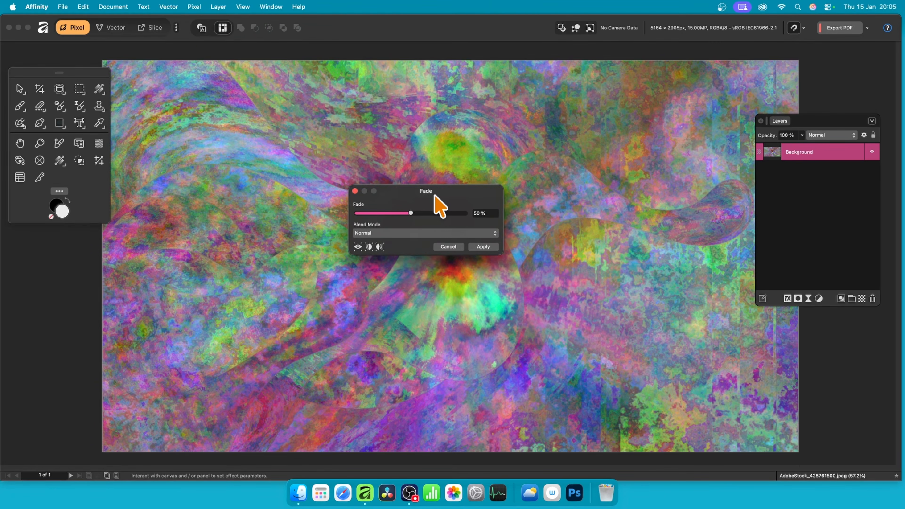
Try the Hard Mix blend mode for the fade at about 26%.
{"action": "left_click", "coordinate": [413, 233]}
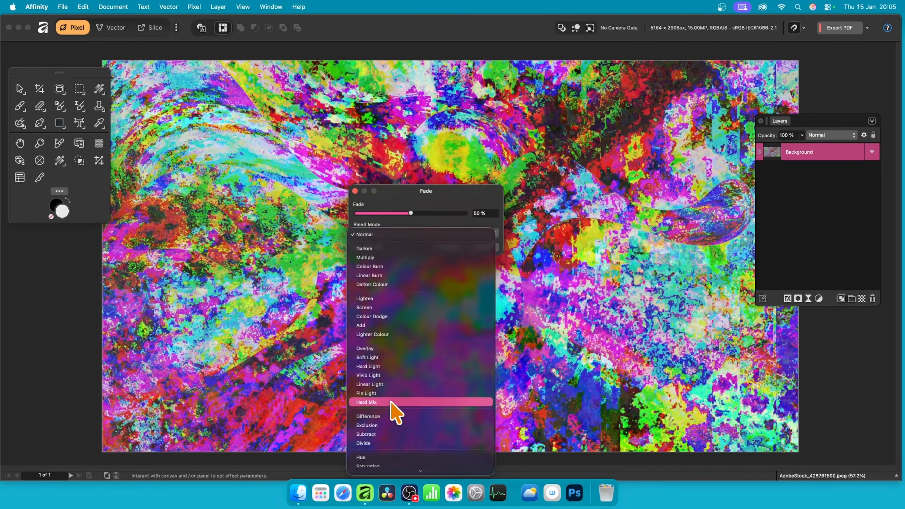
{"action": "left_click", "coordinate": [391, 403]}
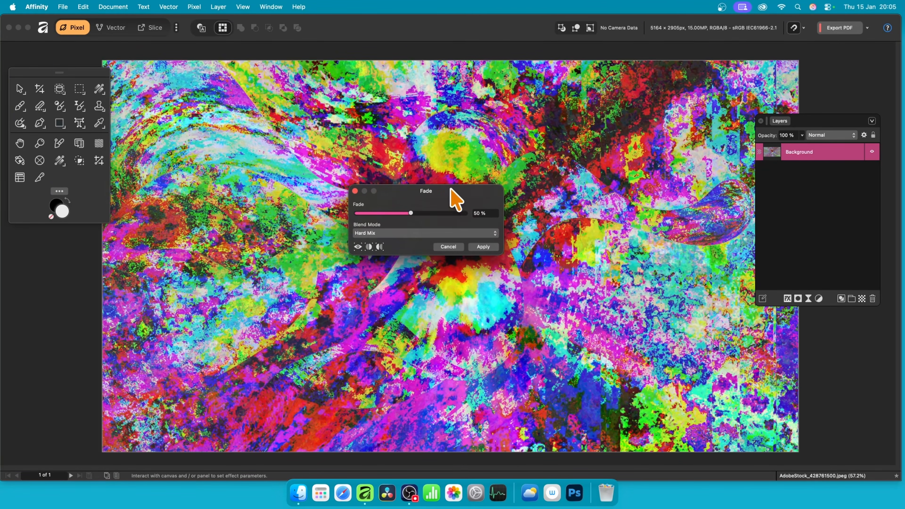
{"action": "left_click_drag", "start_coordinate": [410, 214], "coordinate": [384, 213]}
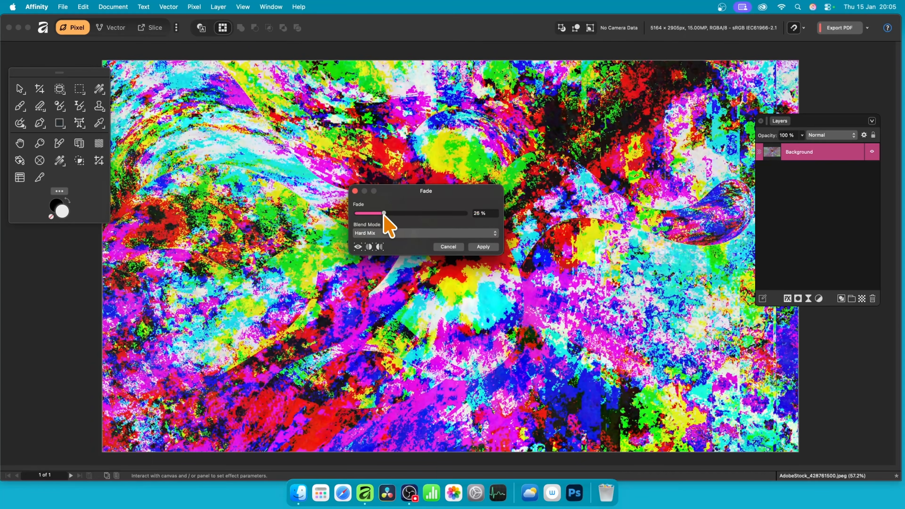
Fade the repeated texture to 11% with the Colour Burn blend mode and apply it.
{"action": "left_click", "coordinate": [398, 236]}
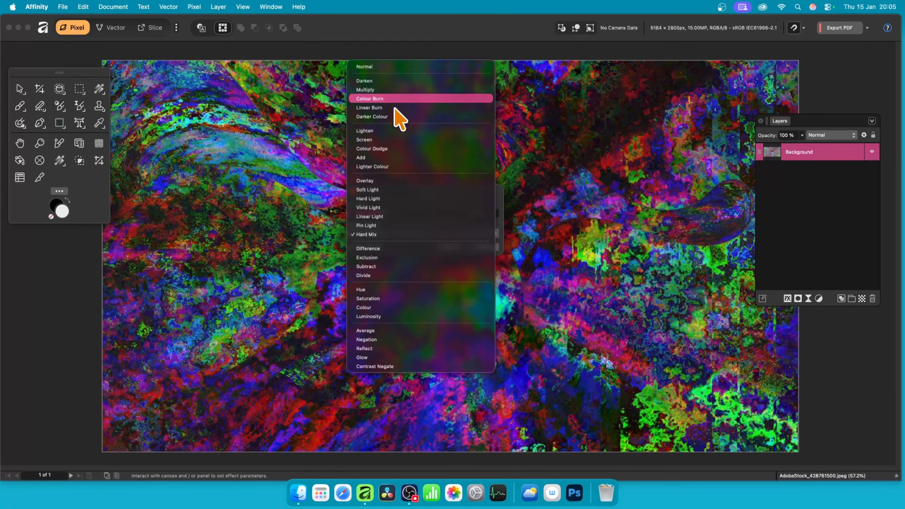
{"action": "left_click", "coordinate": [395, 100]}
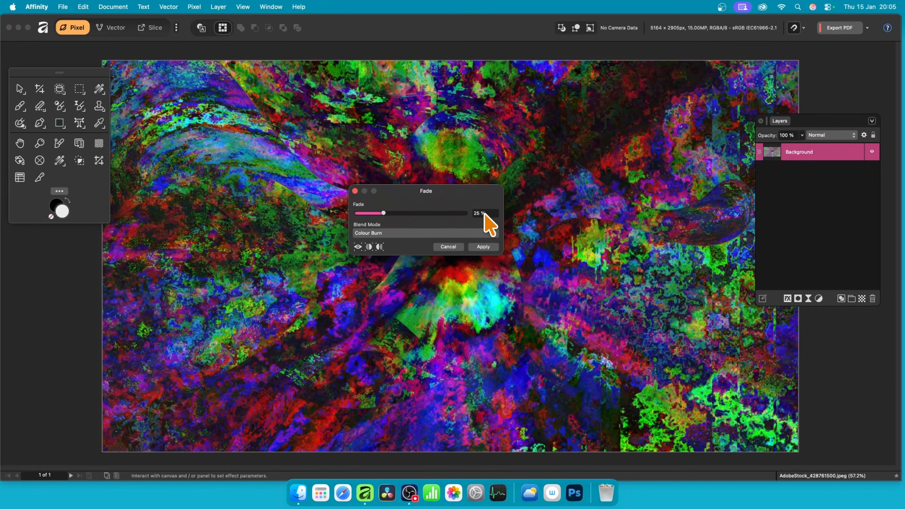
{"action": "left_click_drag", "start_coordinate": [381, 214], "coordinate": [369, 213]}
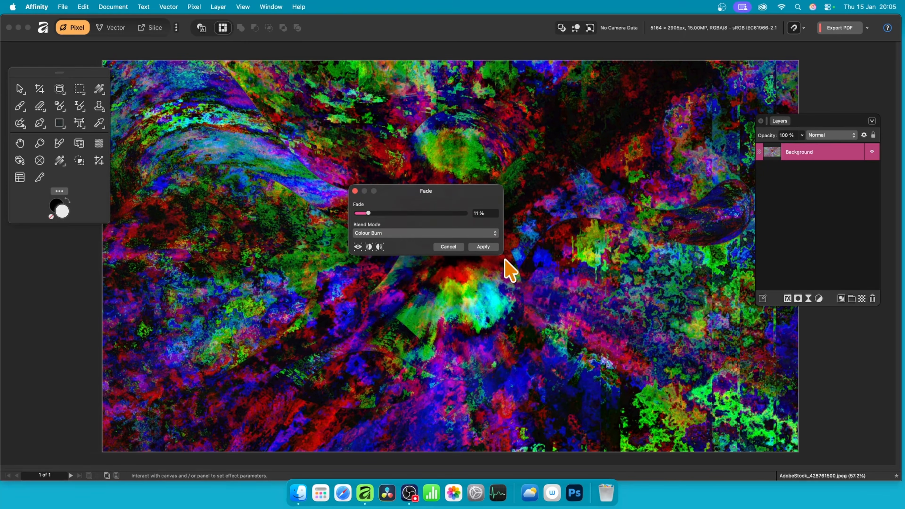
{"action": "left_click", "coordinate": [483, 247]}
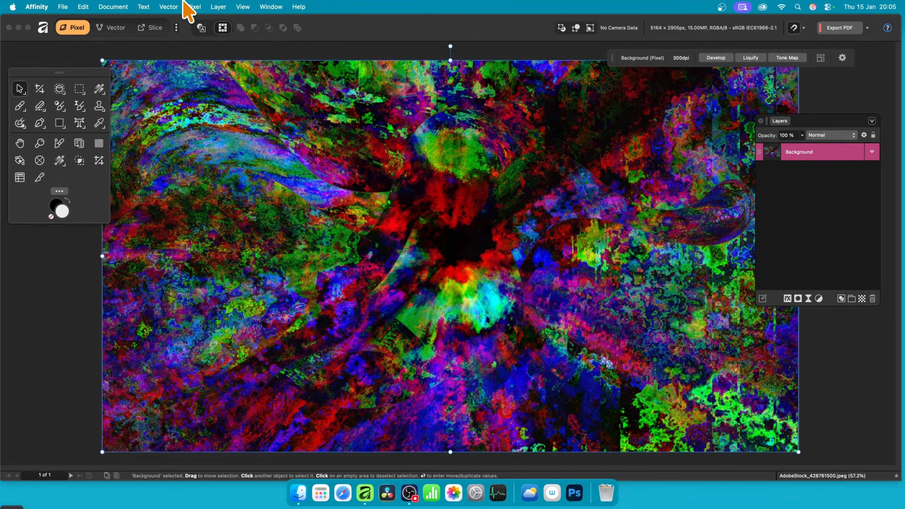
Start a Procedural Texture filter on the Background layer with the Colour noise 2 preset and remove its alpha-channel equation.
{"action": "left_click", "coordinate": [201, 4]}
{"action": "mouse_move", "coordinate": [206, 23]}
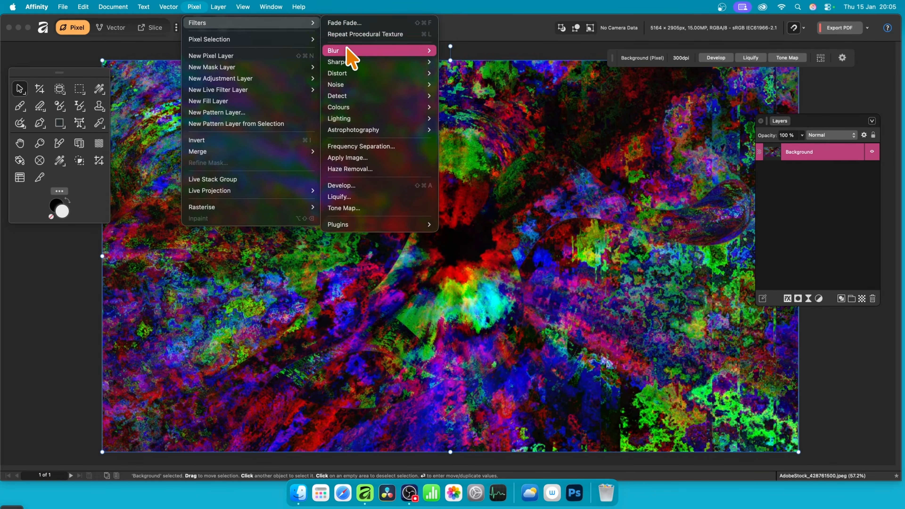
{"action": "mouse_move", "coordinate": [353, 108]}
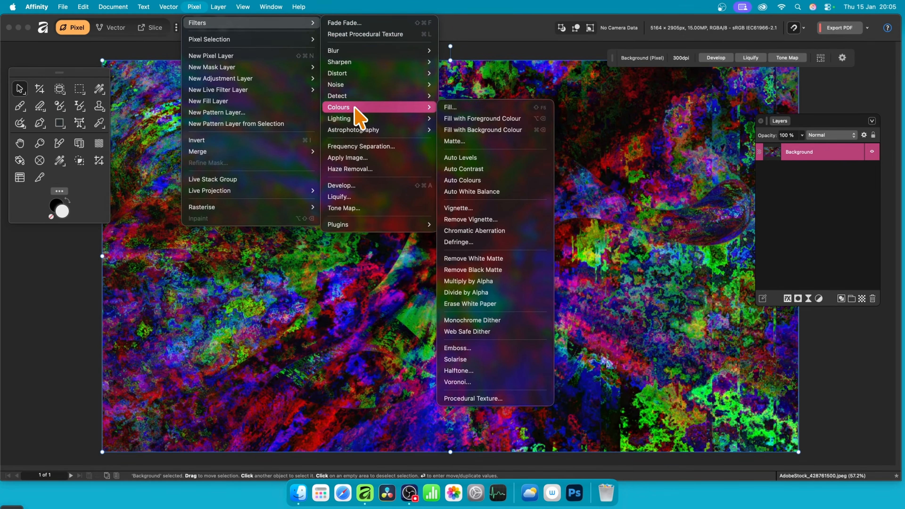
{"action": "left_click", "coordinate": [474, 398]}
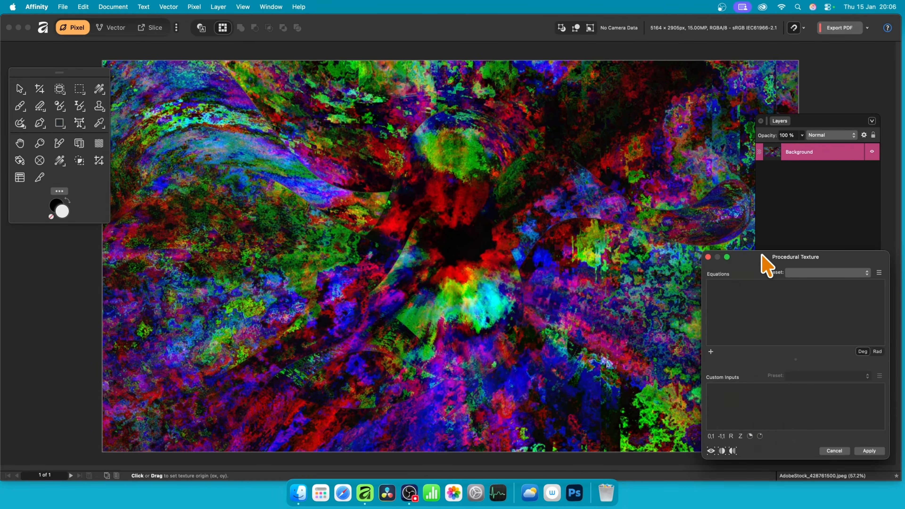
{"action": "left_click_drag", "start_coordinate": [766, 259], "coordinate": [421, 119]}
{"action": "left_click", "coordinate": [454, 129]}
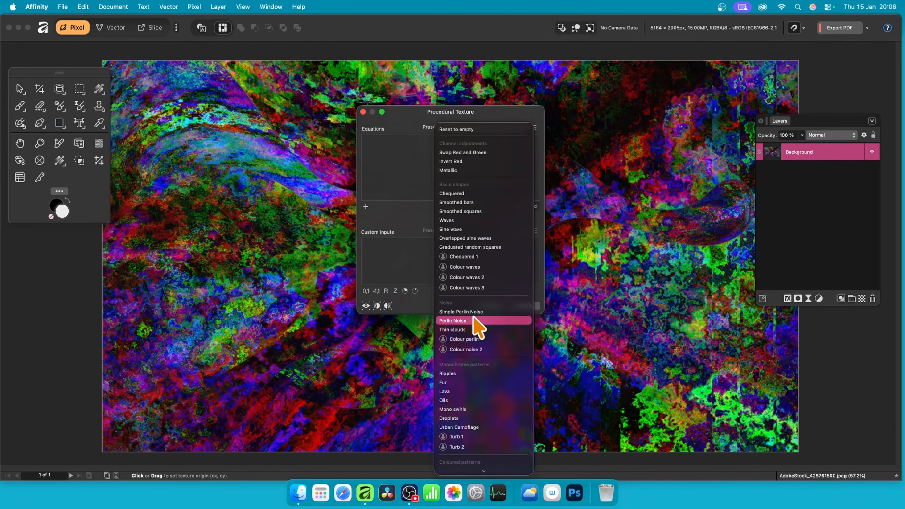
{"action": "left_click", "coordinate": [479, 350]}
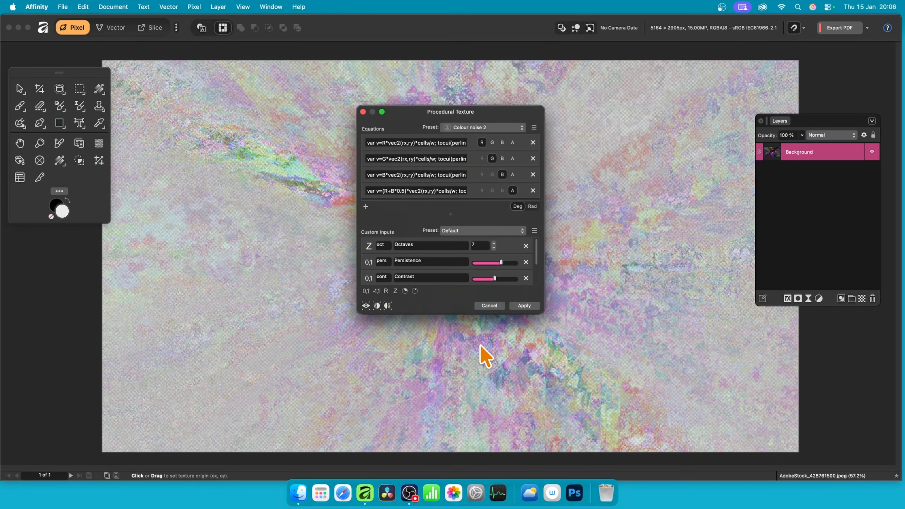
{"action": "left_click", "coordinate": [533, 190]}
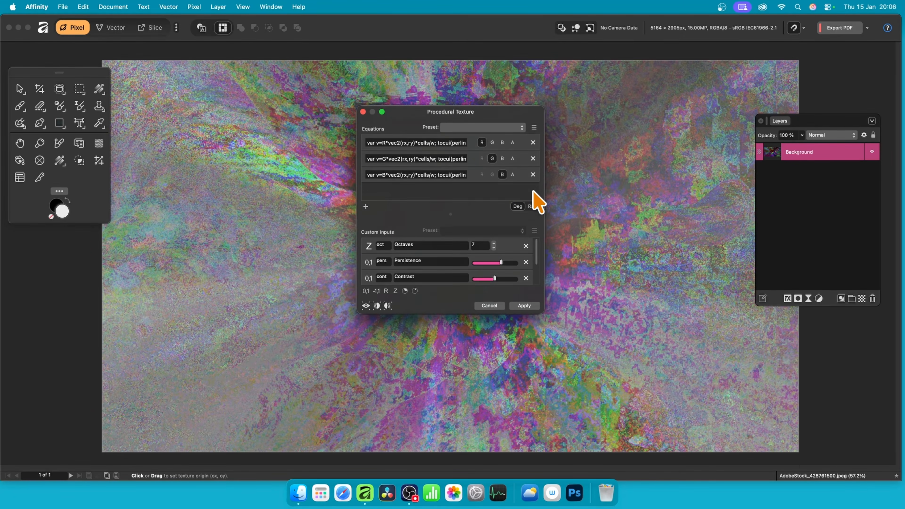
Set the texture's octaves to 3, raise persistence slightly and contrast to maximum, keeping the dialog clear of the image centre.
{"action": "left_click_drag", "start_coordinate": [454, 107], "coordinate": [577, 68]}
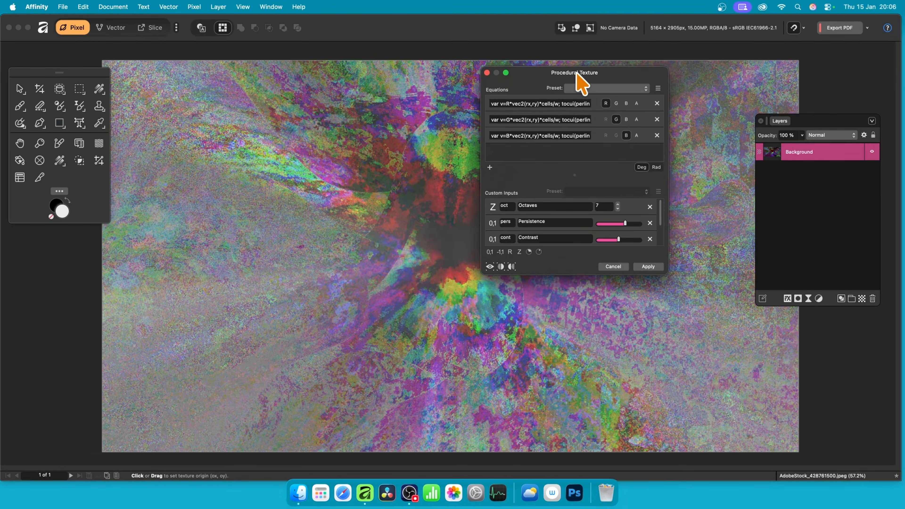
{"action": "left_click", "coordinate": [618, 209]}
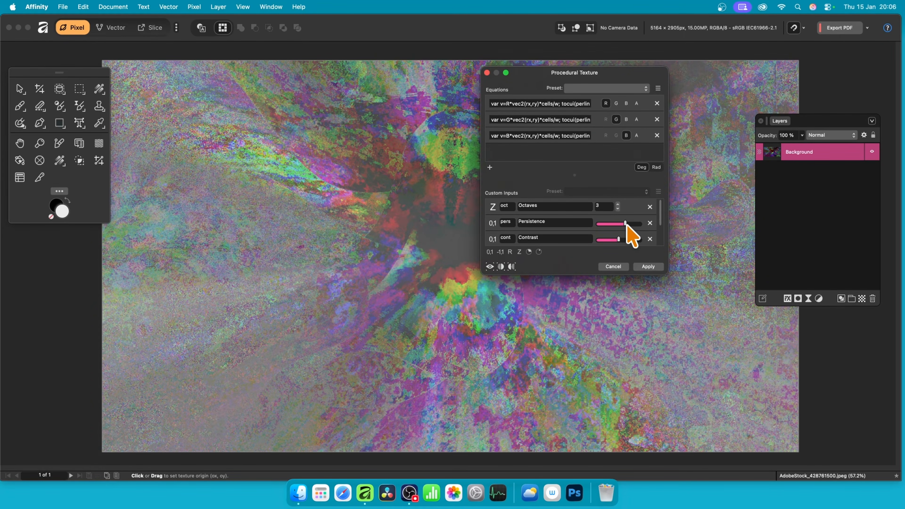
{"action": "left_click_drag", "start_coordinate": [618, 239], "coordinate": [640, 240]}
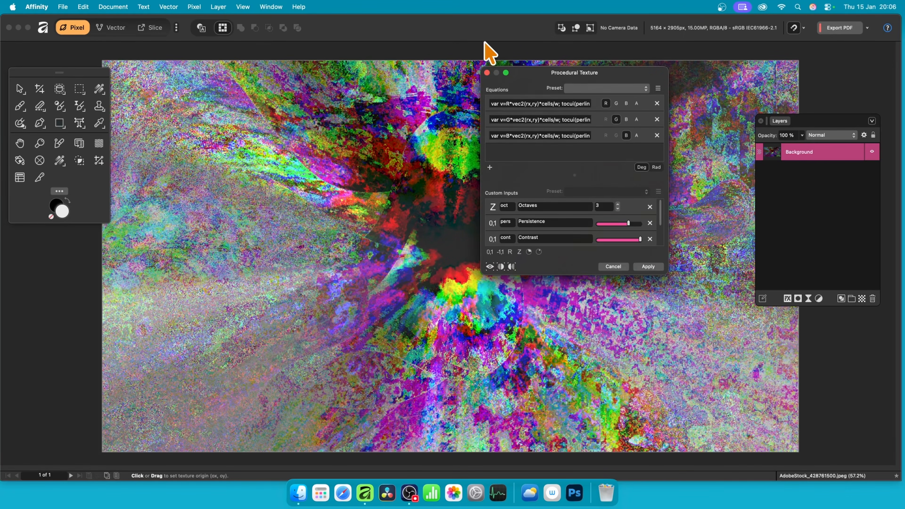
Change the red-channel equation's multiplier to (R-2*G).
{"action": "left_click", "coordinate": [506, 104]}
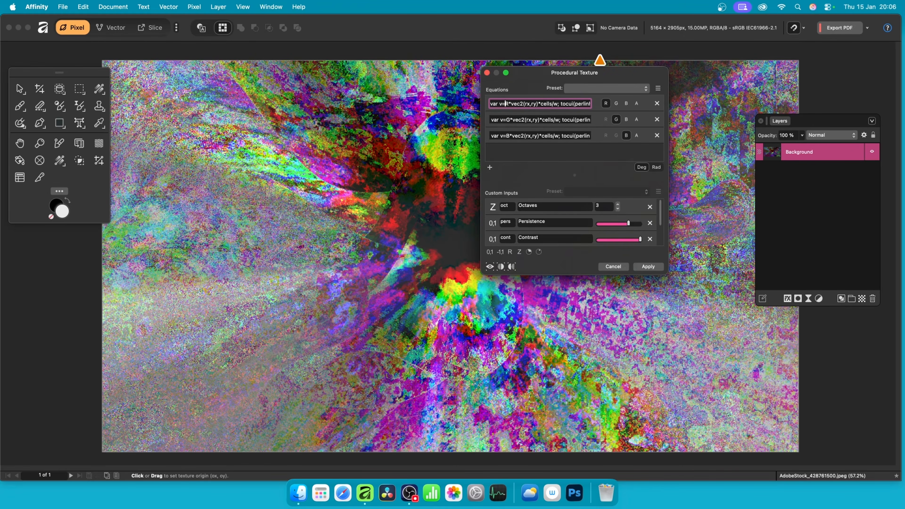
{"action": "type", "text": "(R-"}
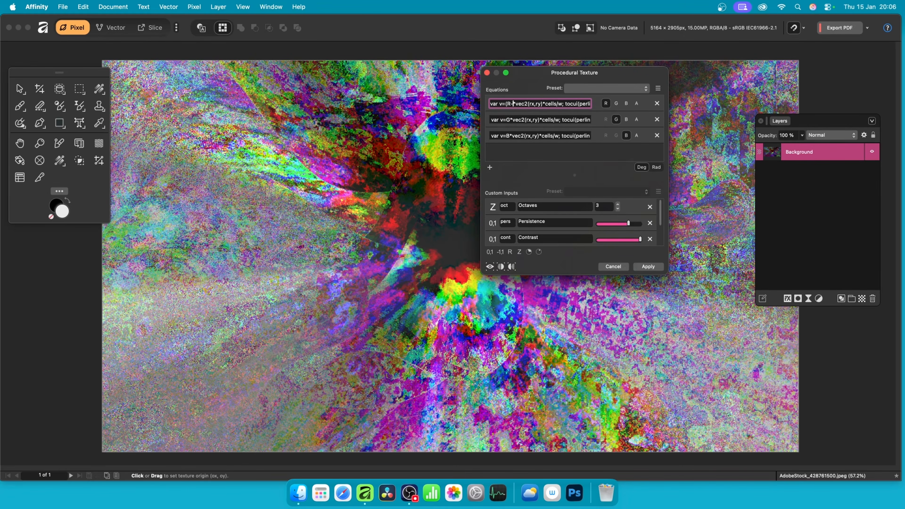
{"action": "type", "text": "2*G"}
{"action": "key", "text": "Return"}
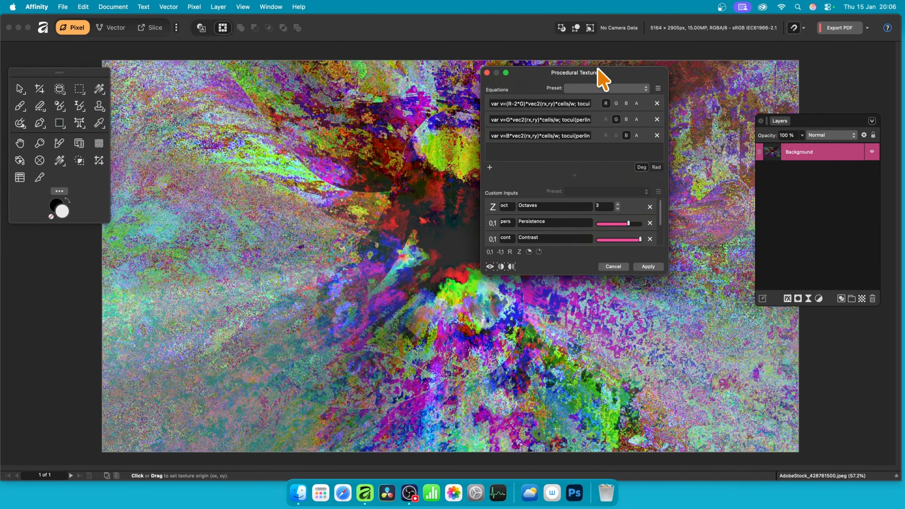
Apply the customised noise texture and repeat the Procedural Texture filter once on the Background layer.
{"action": "left_click", "coordinate": [648, 267]}
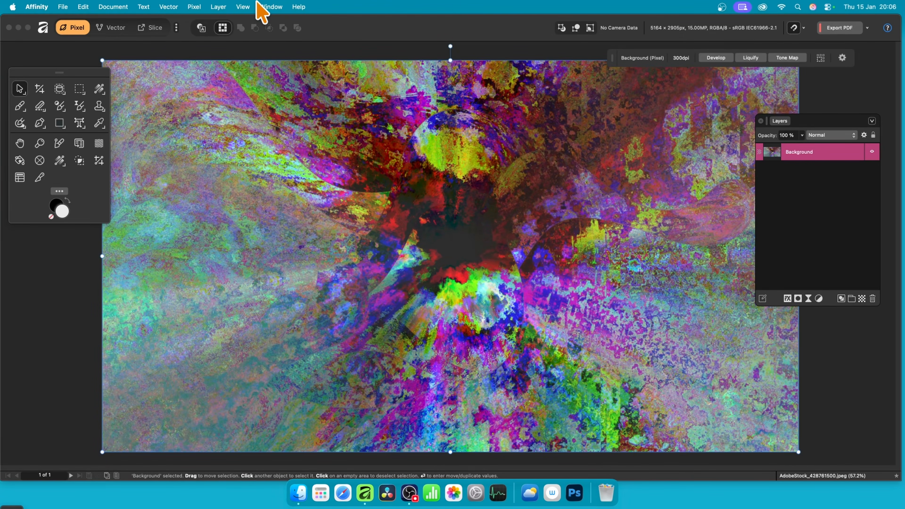
{"action": "left_click", "coordinate": [195, 4]}
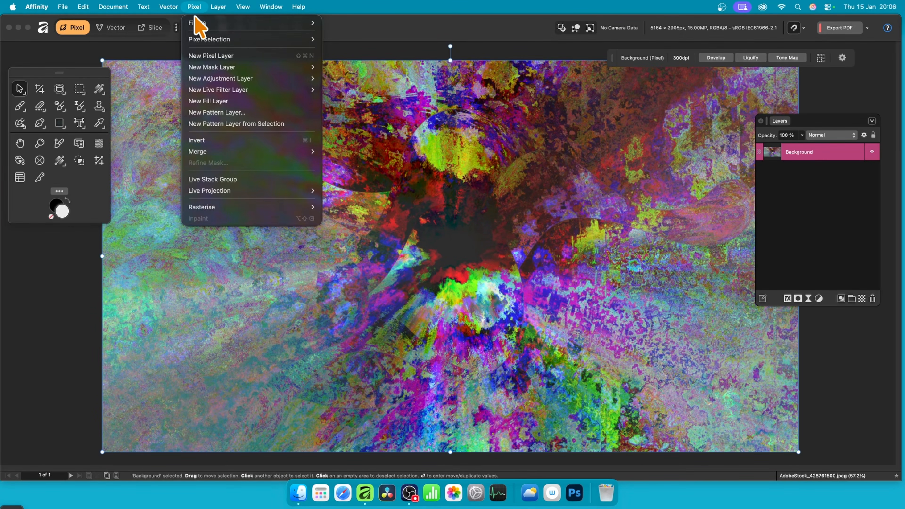
{"action": "left_click", "coordinate": [349, 34]}
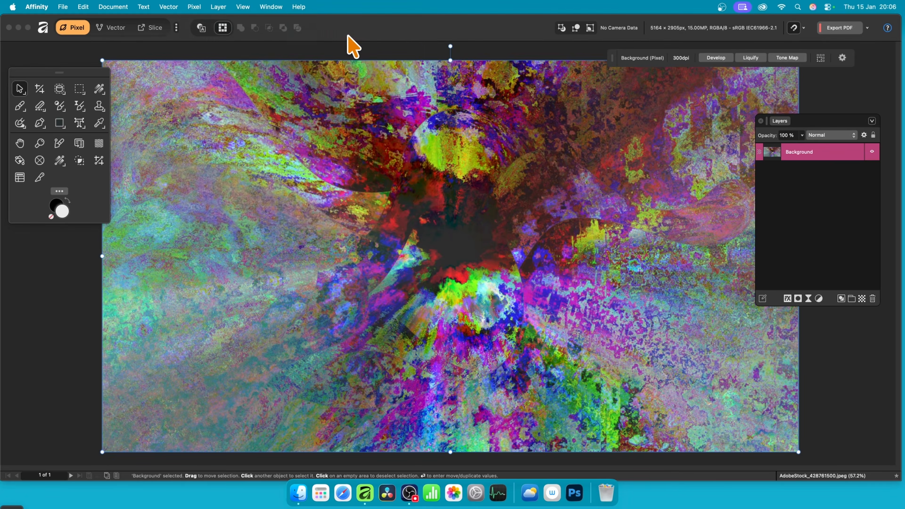
Fade the repeated noise texture to 21% with the Colour Burn blend mode and apply it.
{"action": "left_click", "coordinate": [189, 6]}
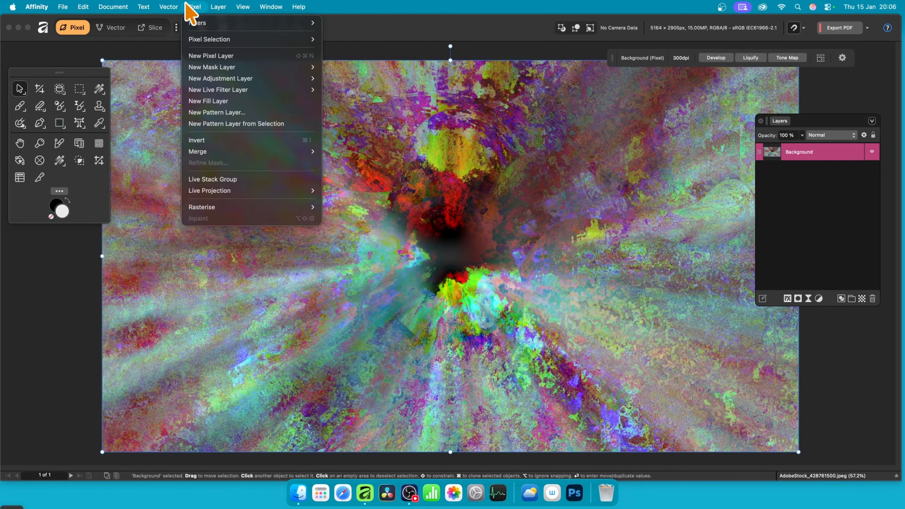
{"action": "mouse_move", "coordinate": [199, 22]}
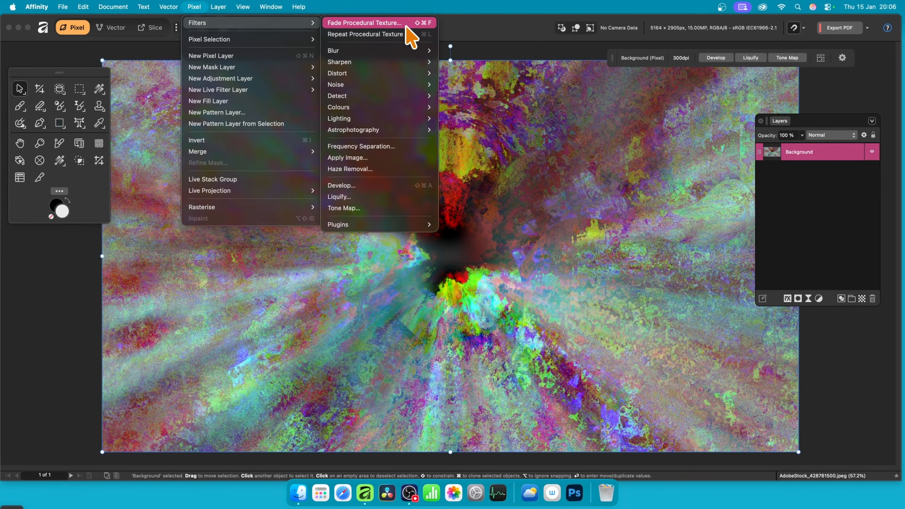
{"action": "left_click", "coordinate": [407, 26]}
{"action": "left_click_drag", "start_coordinate": [761, 390], "coordinate": [364, 176]}
{"action": "left_click", "coordinate": [370, 196]}
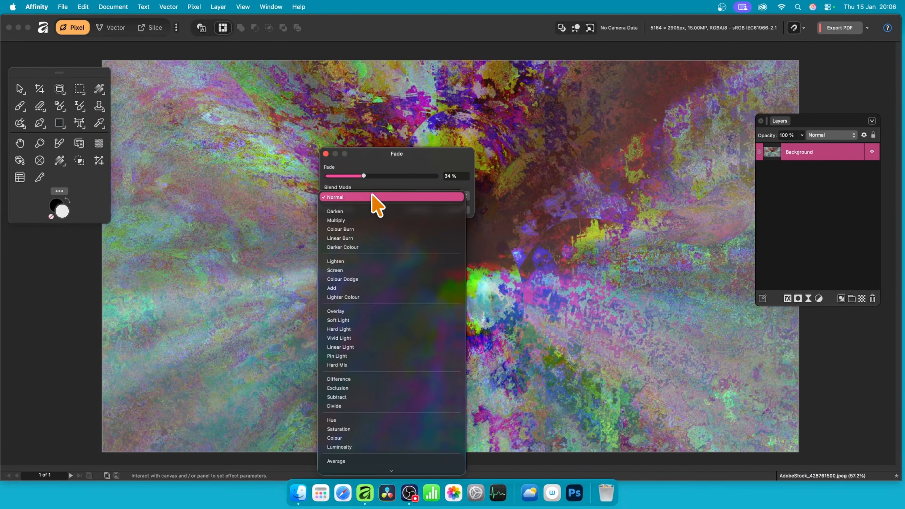
{"action": "left_click", "coordinate": [371, 229]}
{"action": "left_click_drag", "start_coordinate": [363, 176], "coordinate": [348, 177]}
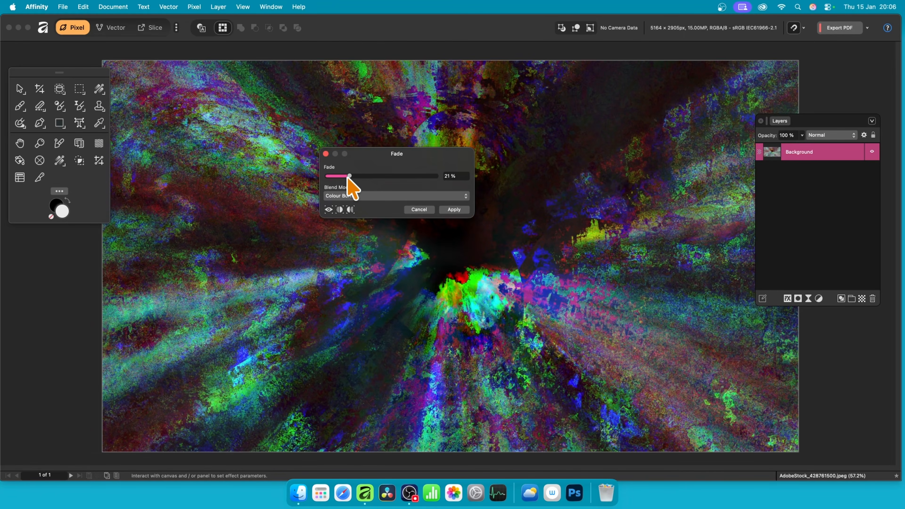
{"action": "left_click", "coordinate": [453, 209]}
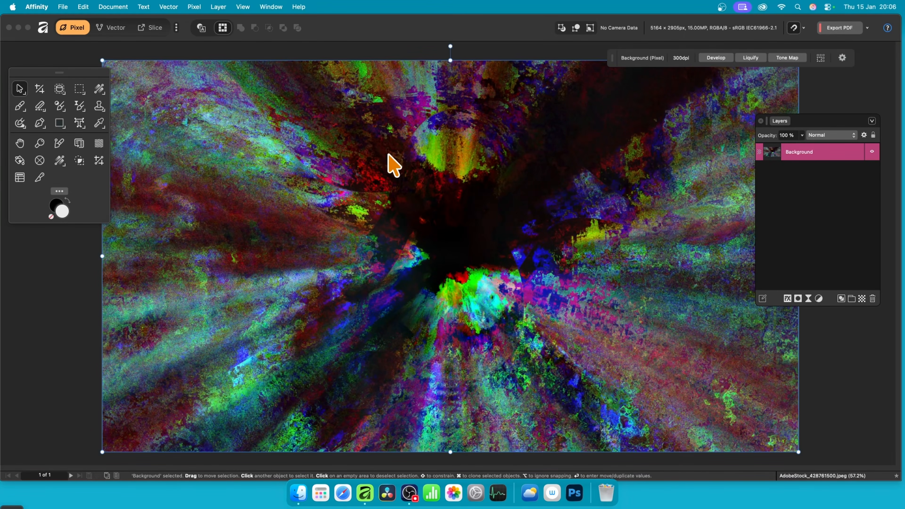
Flip the Background layer horizontally and repeat the Procedural Texture filter on it.
{"action": "right_click", "coordinate": [389, 156]}
{"action": "mouse_move", "coordinate": [415, 340]}
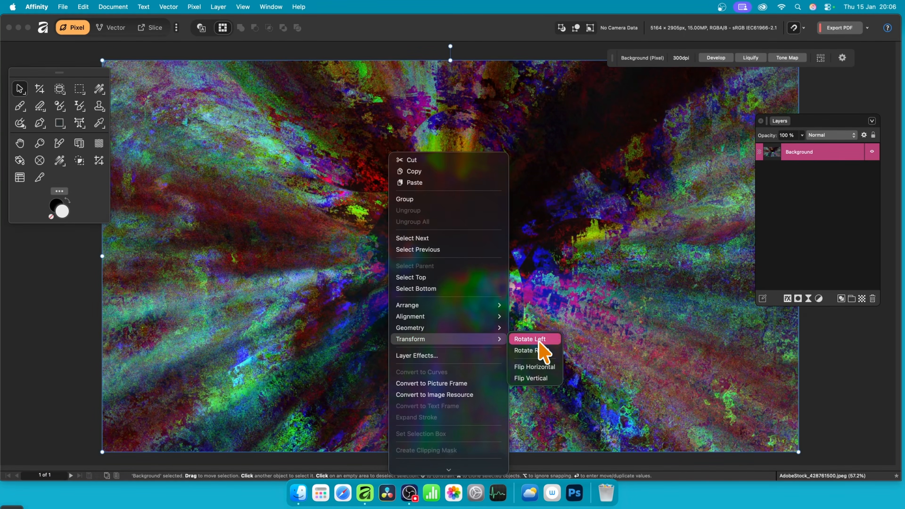
{"action": "left_click", "coordinate": [534, 367]}
{"action": "left_click", "coordinate": [193, 7]}
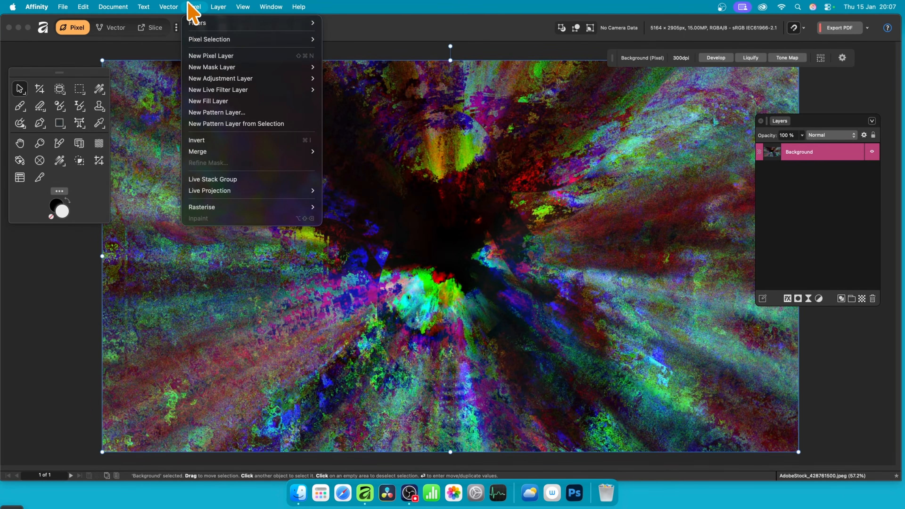
{"action": "mouse_move", "coordinate": [195, 22]}
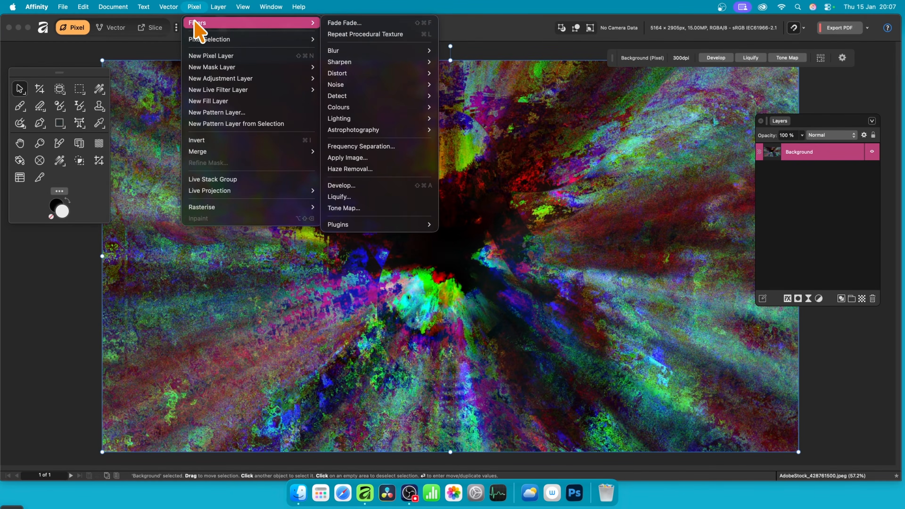
{"action": "left_click", "coordinate": [379, 35]}
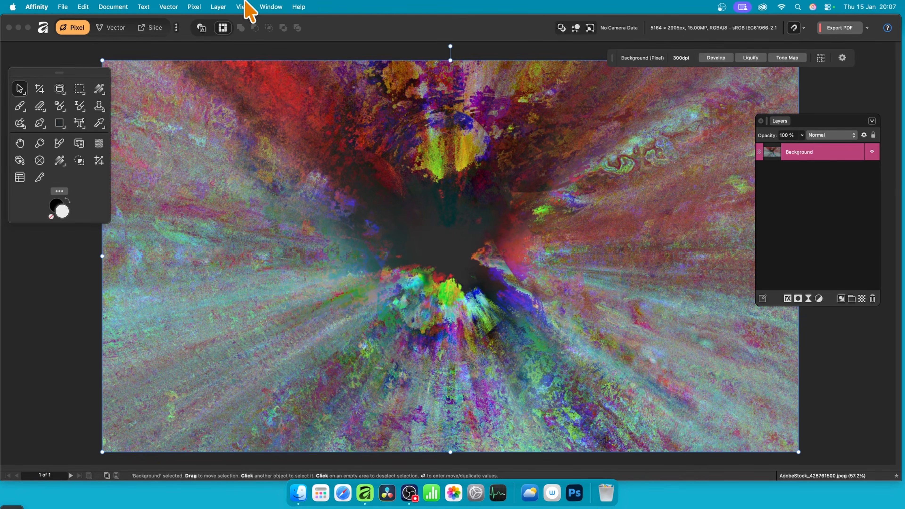
Show the asset library beside the layer list and add the selected textured Background layer to its Assets category.
{"action": "left_click", "coordinate": [273, 7]}
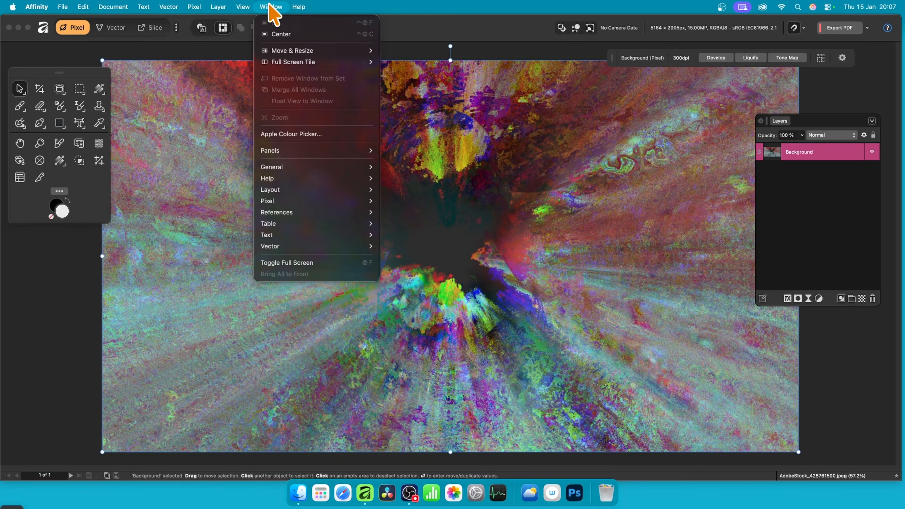
{"action": "mouse_move", "coordinate": [314, 167]}
{"action": "left_click", "coordinate": [397, 175]}
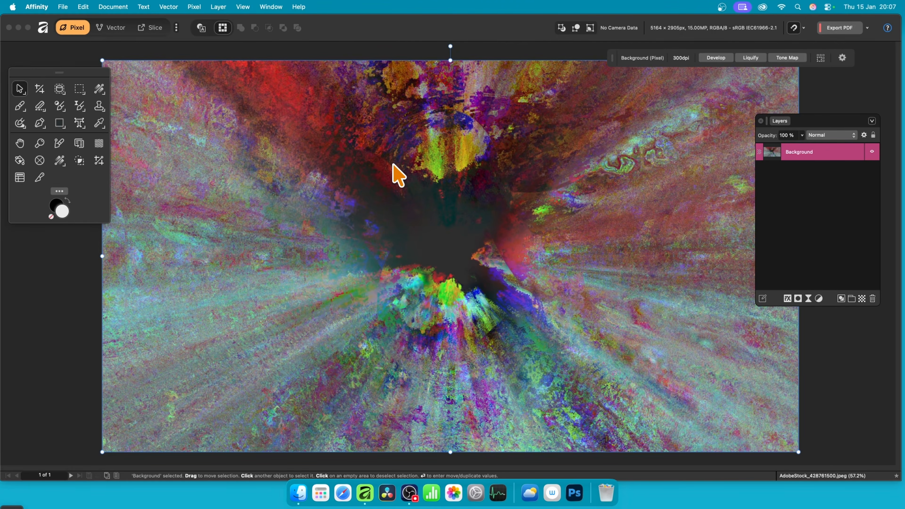
{"action": "left_click_drag", "start_coordinate": [789, 208], "coordinate": [644, 126]}
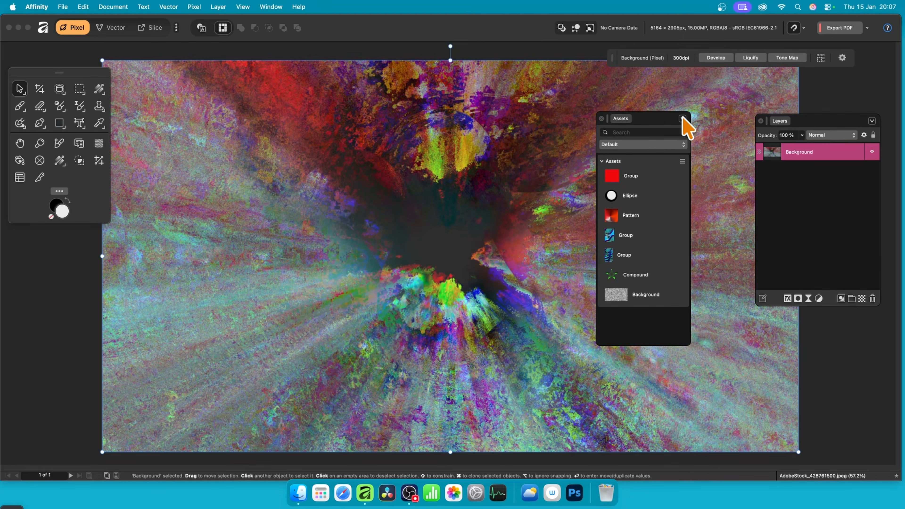
{"action": "left_click", "coordinate": [683, 161]}
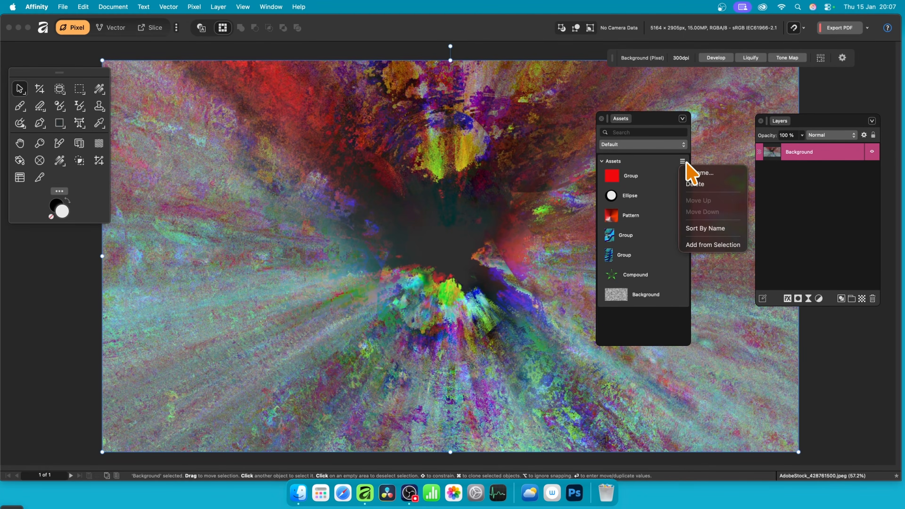
{"action": "left_click", "coordinate": [706, 247]}
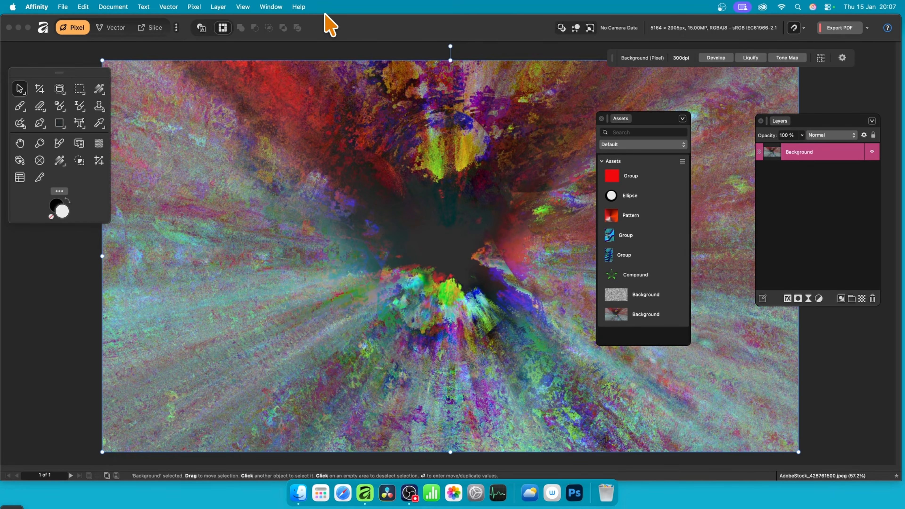
Switch to the colourful wave-shapes document, place the newly saved texture asset over the whole image, and set its blend mode to Linear Light.
{"action": "key", "text": "ctrl+Tab"}
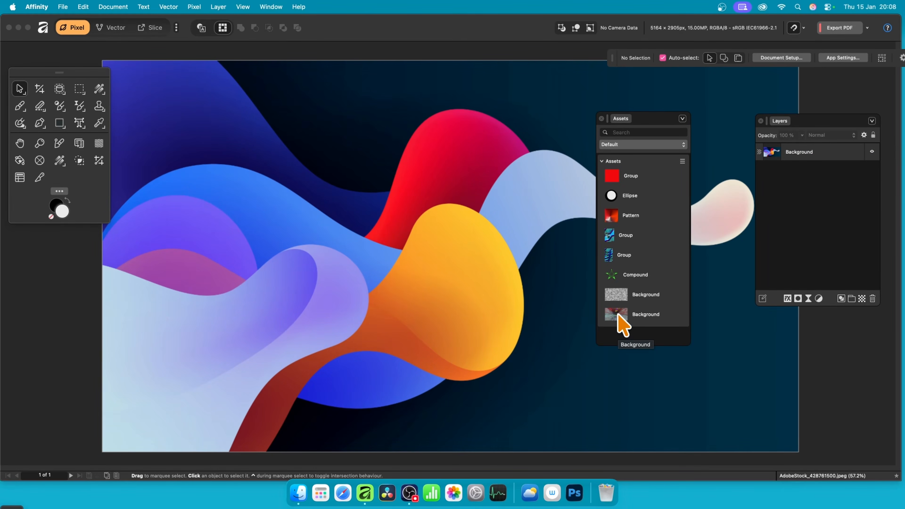
{"action": "left_click_drag", "start_coordinate": [619, 315], "coordinate": [495, 256]}
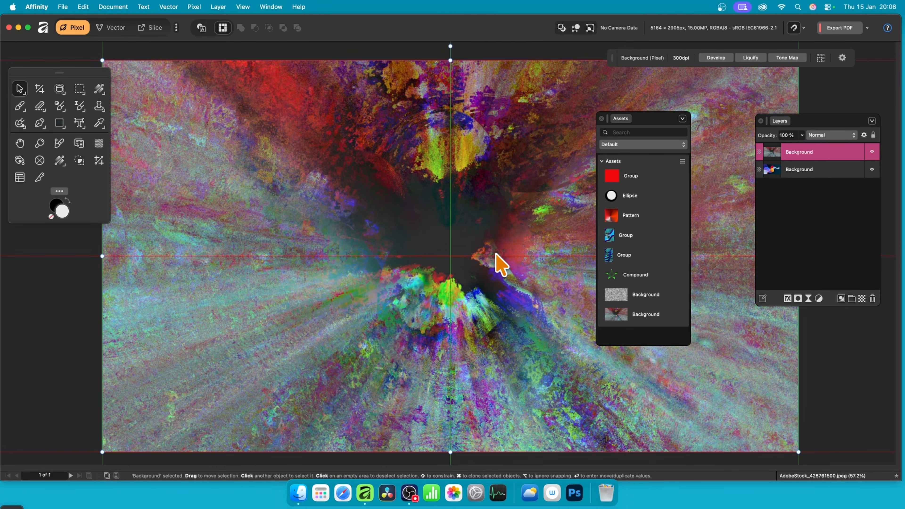
{"action": "left_click", "coordinate": [831, 136]}
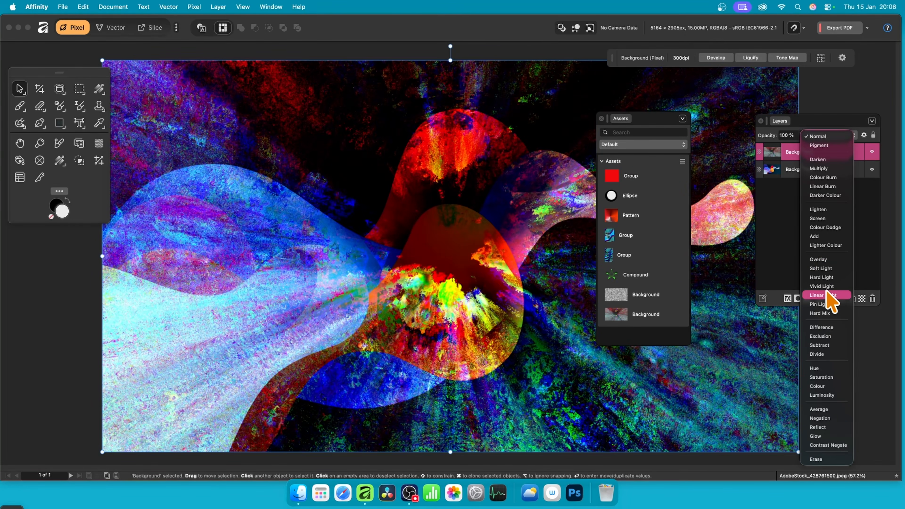
{"action": "left_click", "coordinate": [828, 295]}
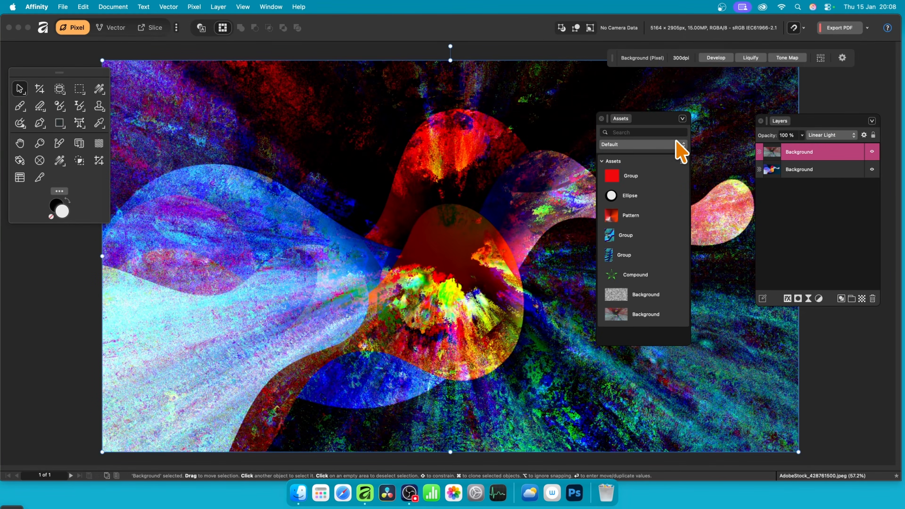